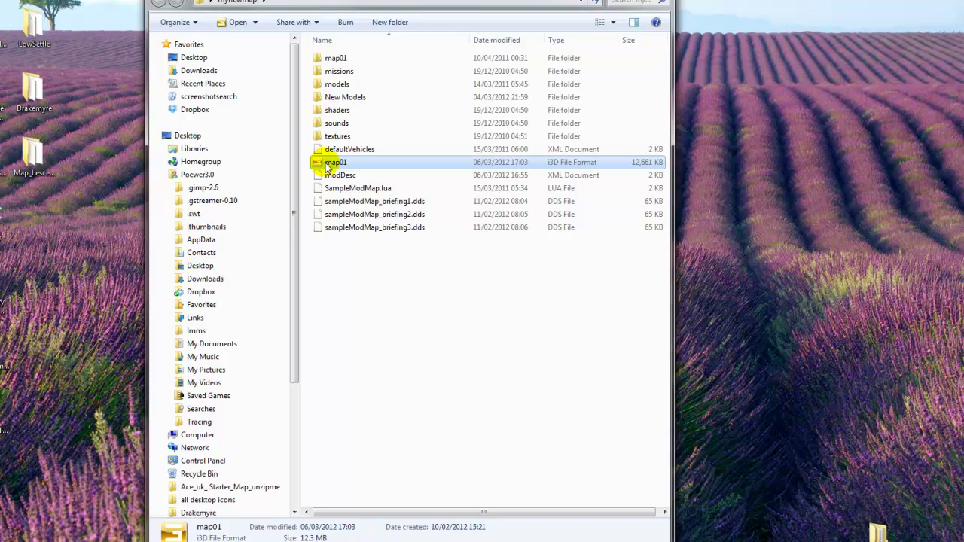
# Open the map01 i3D file from the mynewmap folder in GIANTS Editor
pyautogui.doubleClick(328, 167)
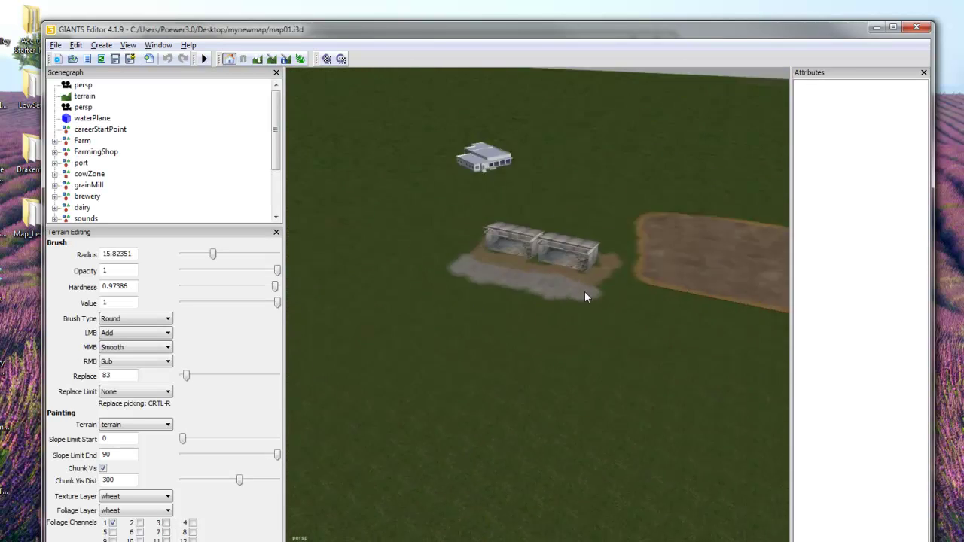
pyautogui.moveTo(584, 296)
pyautogui.mouseDown(button='right')
pyautogui.moveTo(668, 297)
pyautogui.moveTo(548, 341)
pyautogui.moveTo(568, 278)
pyautogui.moveTo(565, 303)
pyautogui.mouseUp(button='right')
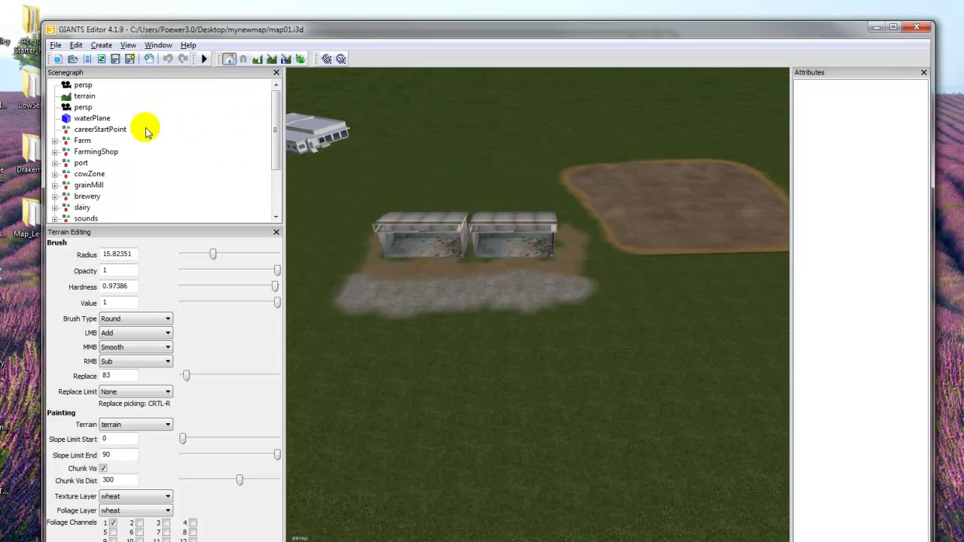
# Import the House model from New Models/Cottage and place it in front of the two corrugated sheds at about X -134, Z -215
pyautogui.click(57, 45)
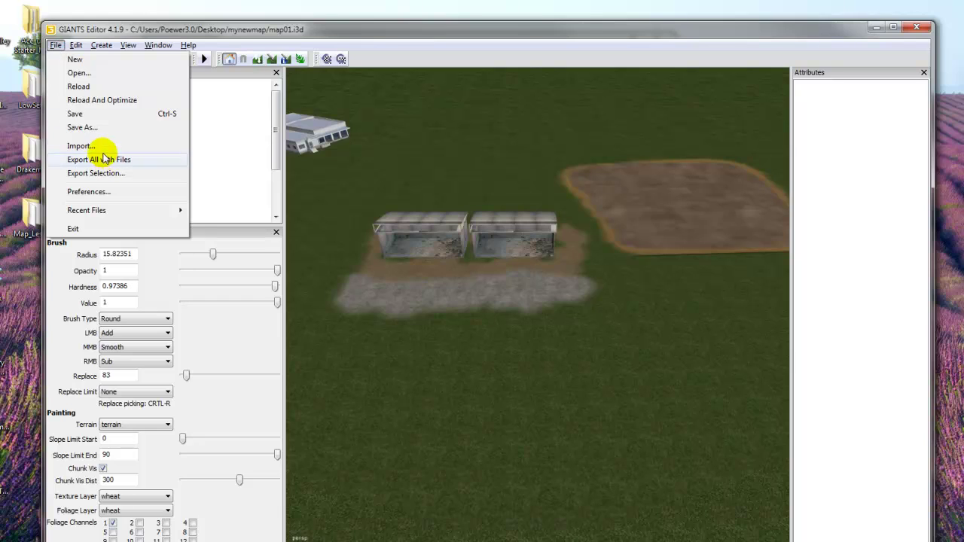
pyautogui.click(108, 146)
pyautogui.click(190, 80)
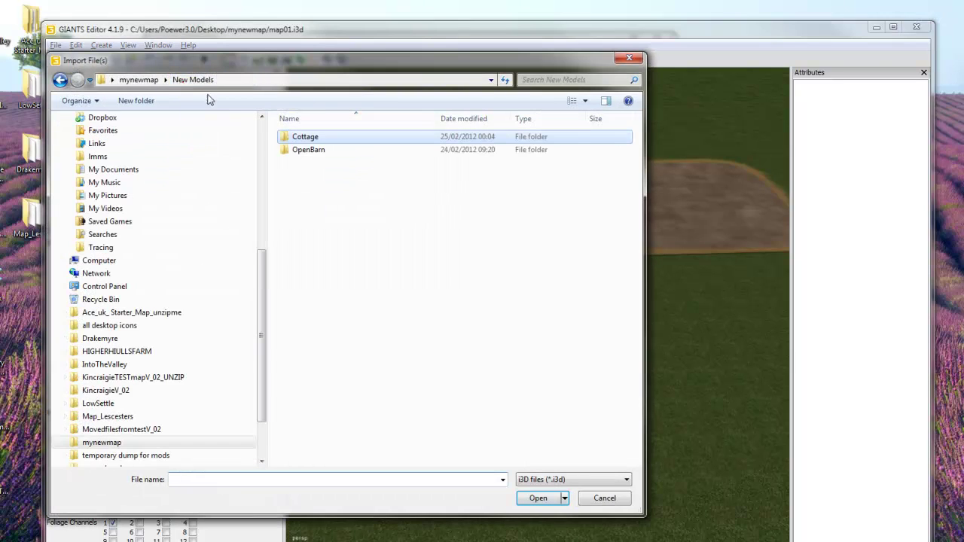
pyautogui.click(305, 136)
pyautogui.doubleClick(305, 136)
pyautogui.click(302, 137)
pyautogui.click(542, 500)
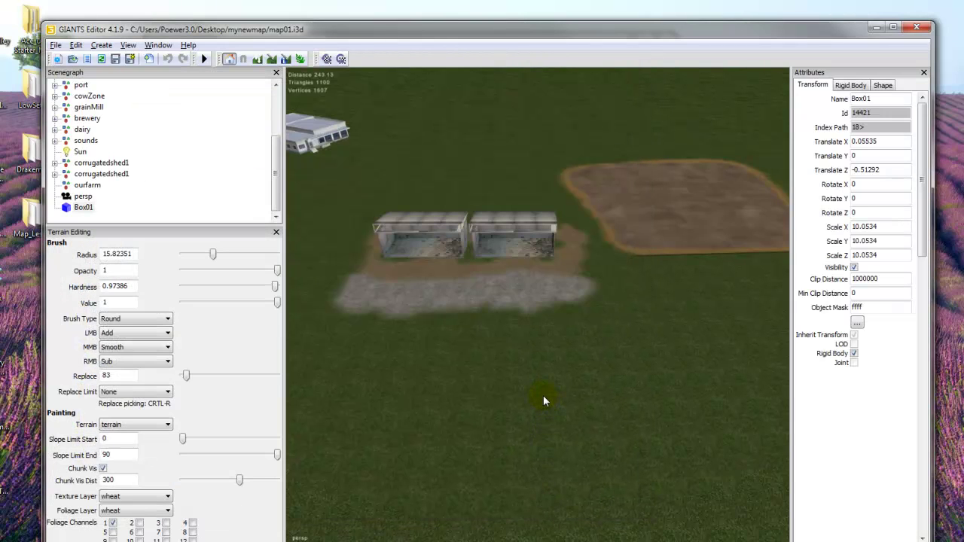
pyautogui.moveTo(559, 364); pyautogui.dragTo(474, 358)
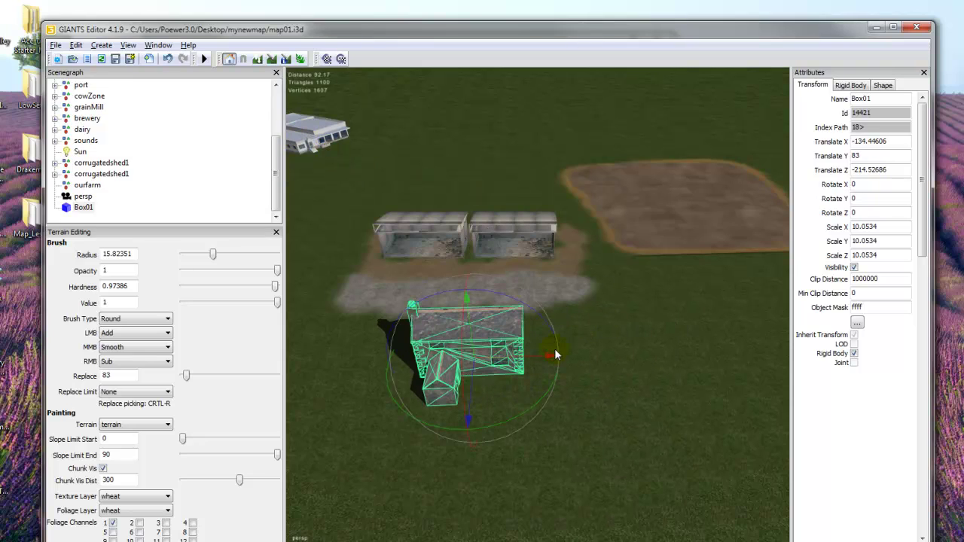
pyautogui.moveTo(551, 361); pyautogui.dragTo(553, 361)
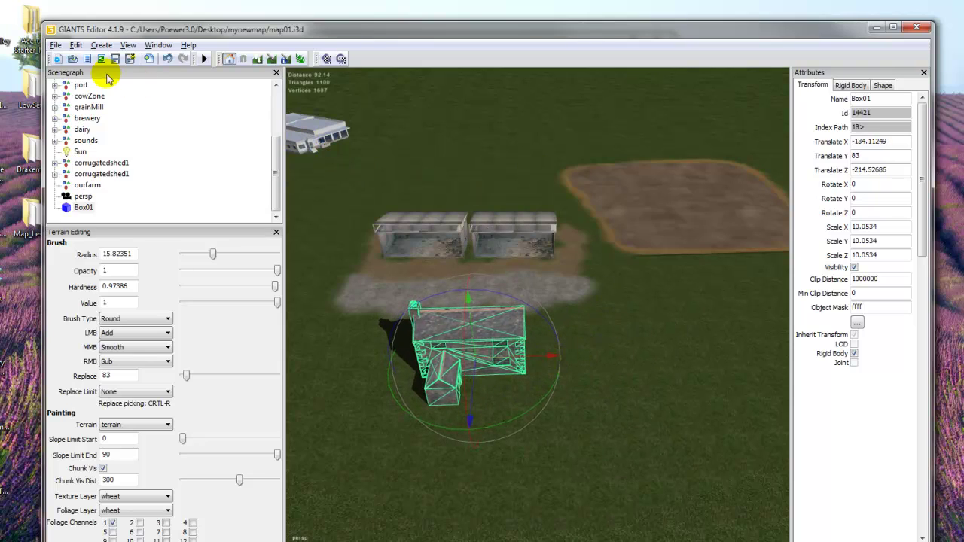
# Import the OpenBarn model from New Models/OpenBarn and place it alongside the cottage at about X -107, Z -214
pyautogui.click(56, 45)
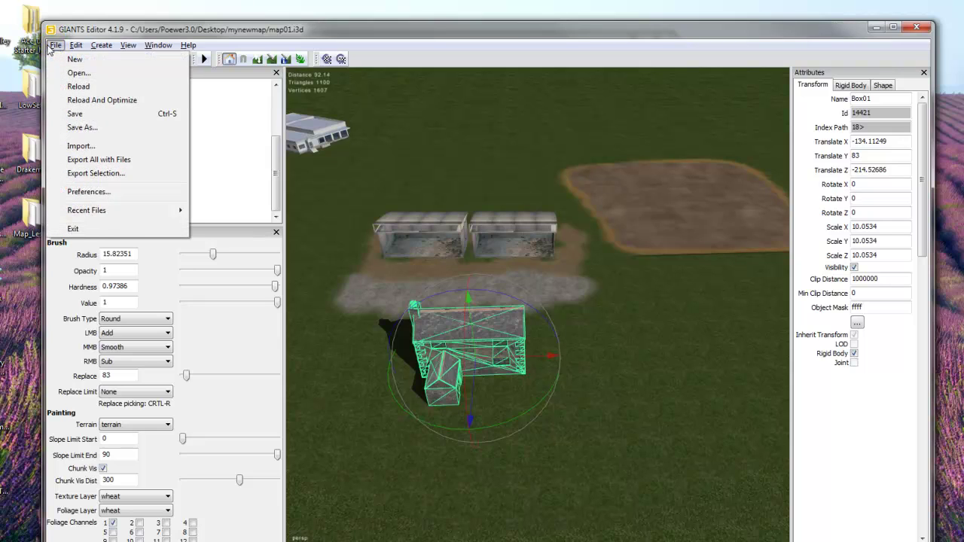
pyautogui.click(73, 147)
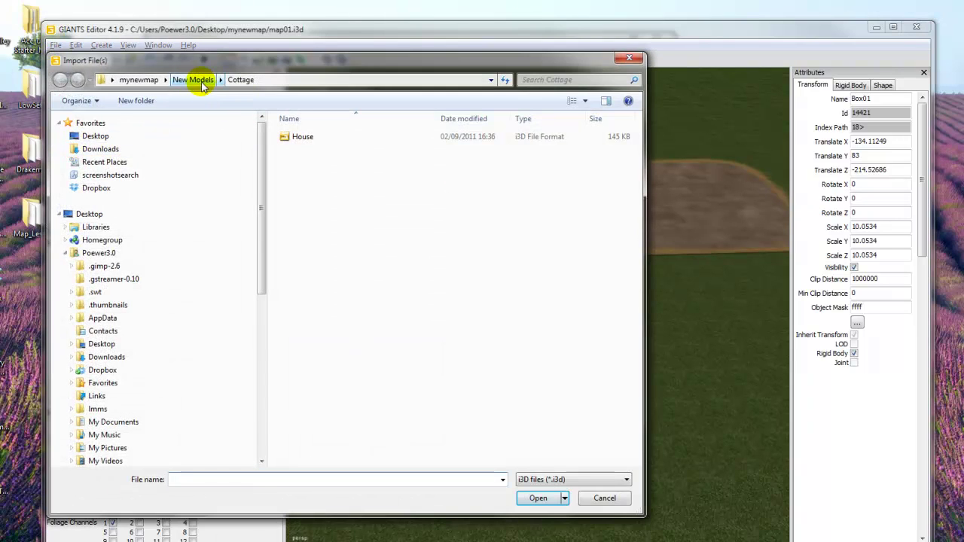
pyautogui.click(195, 80)
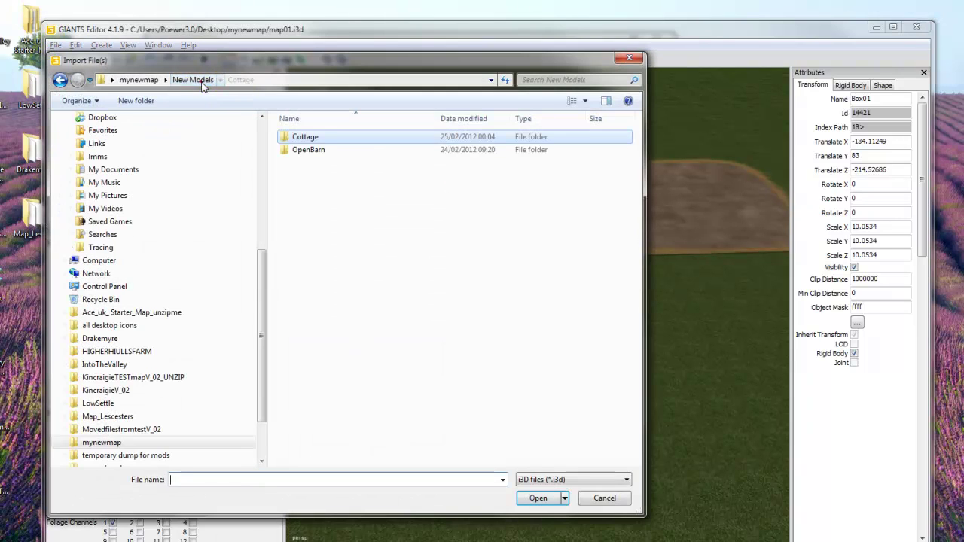
pyautogui.doubleClick(307, 151)
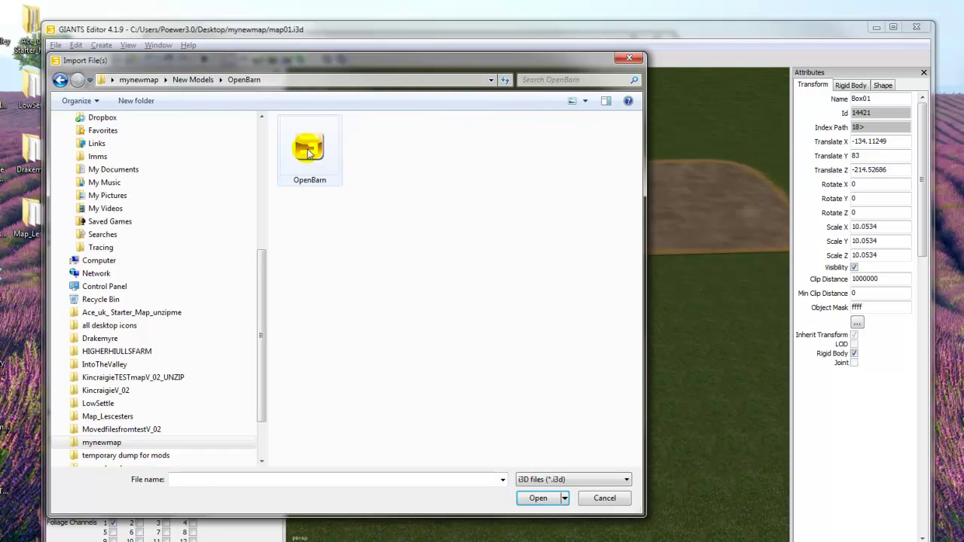
pyautogui.click(309, 151)
pyautogui.click(538, 501)
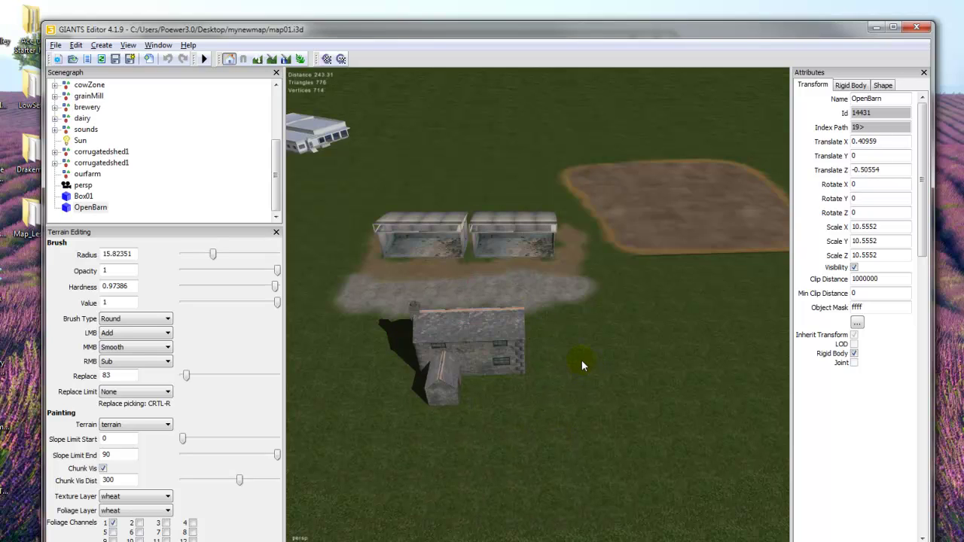
pyautogui.moveTo(596, 352)
pyautogui.mouseDown()
pyautogui.moveTo(588, 351)
pyautogui.moveTo(625, 287)
pyautogui.moveTo(644, 336)
pyautogui.moveTo(599, 354)
pyautogui.mouseUp()
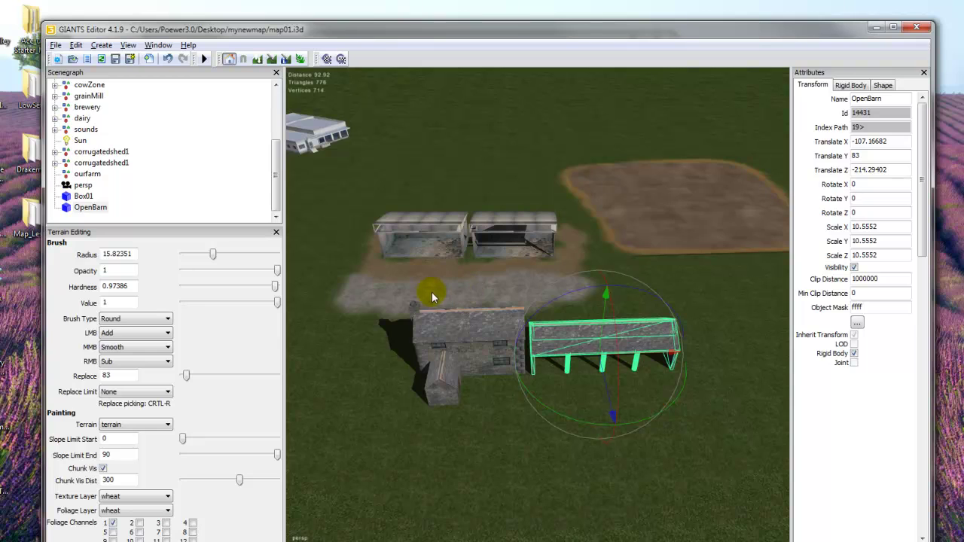
# Examine how the corrugated shed nearer the white shop building is made up by selecting its individual parts and its parent corrugatedshed1 group
pyautogui.moveTo(442, 287); pyautogui.dragTo(487, 242, button='middle')
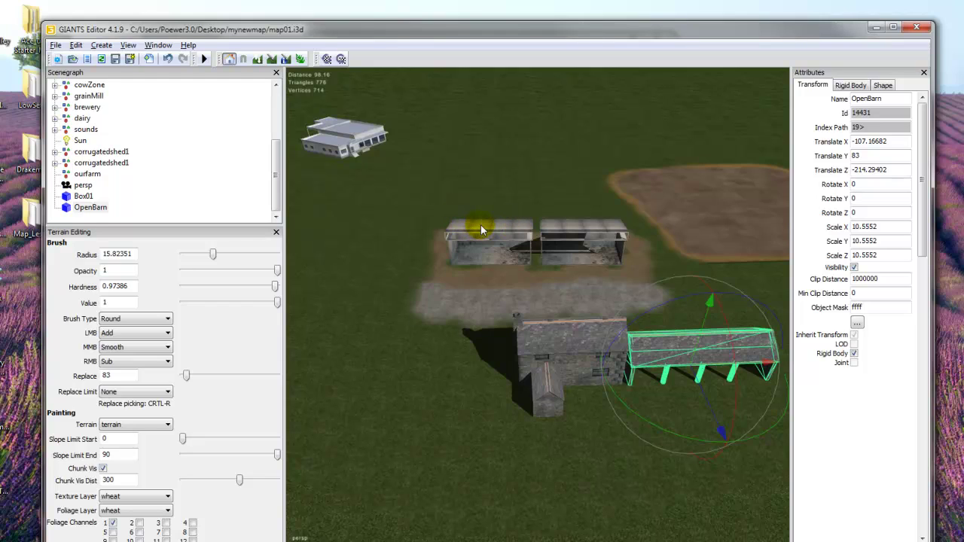
pyautogui.click(483, 230)
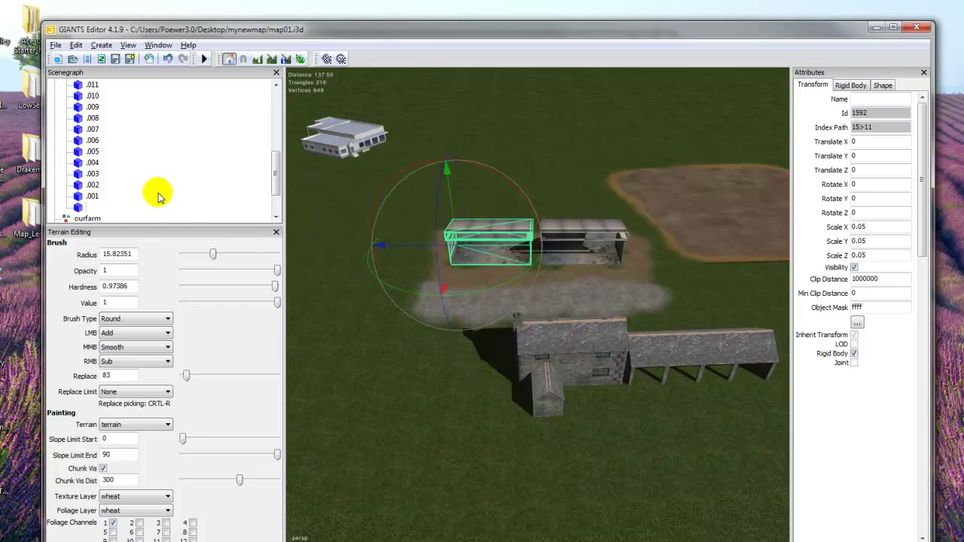
pyautogui.click(80, 209)
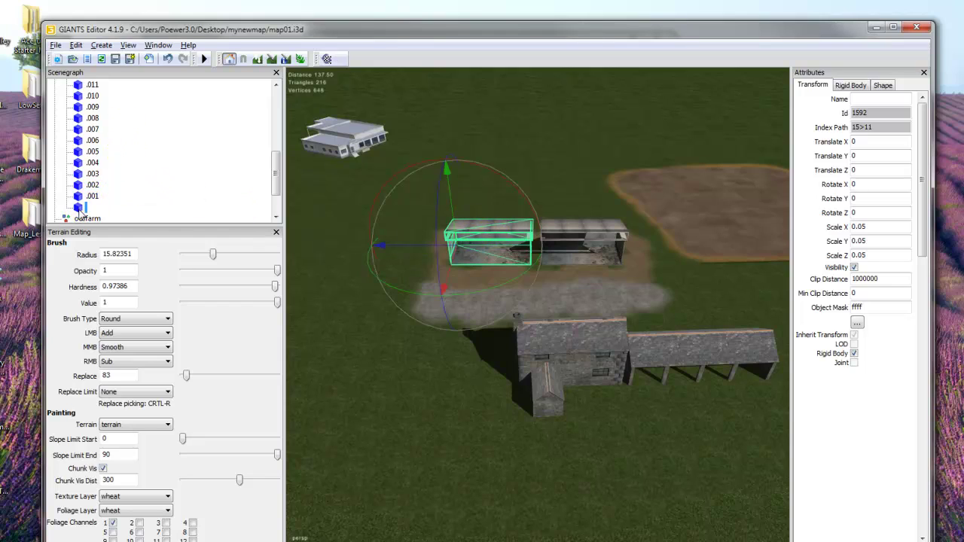
pyautogui.click(91, 196)
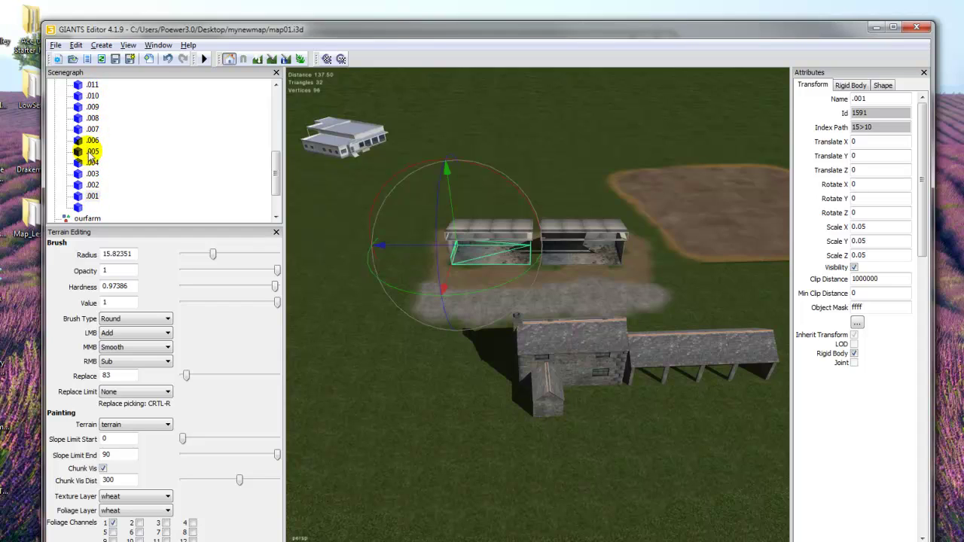
pyautogui.scroll(1, 277, 175)
pyautogui.moveTo(277, 175); pyautogui.dragTo(276, 158)
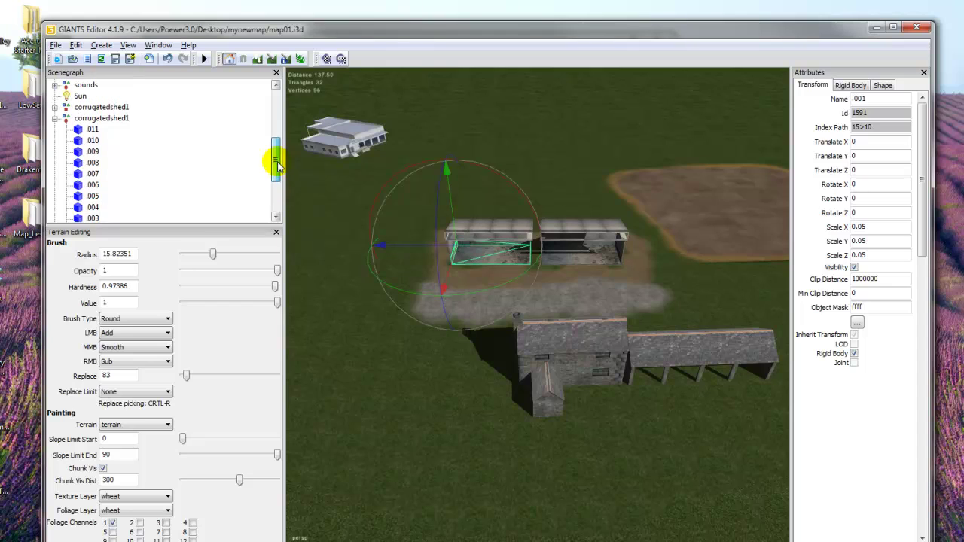
pyautogui.click(106, 119)
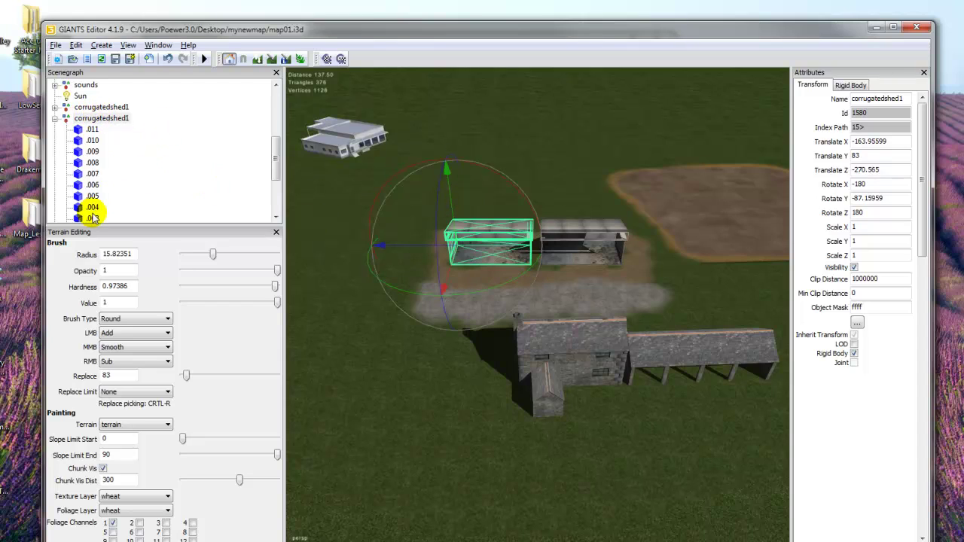
# Try moving only the .004 part of the corrugated shed along Z by about 27, and undo the move
pyautogui.click(93, 208)
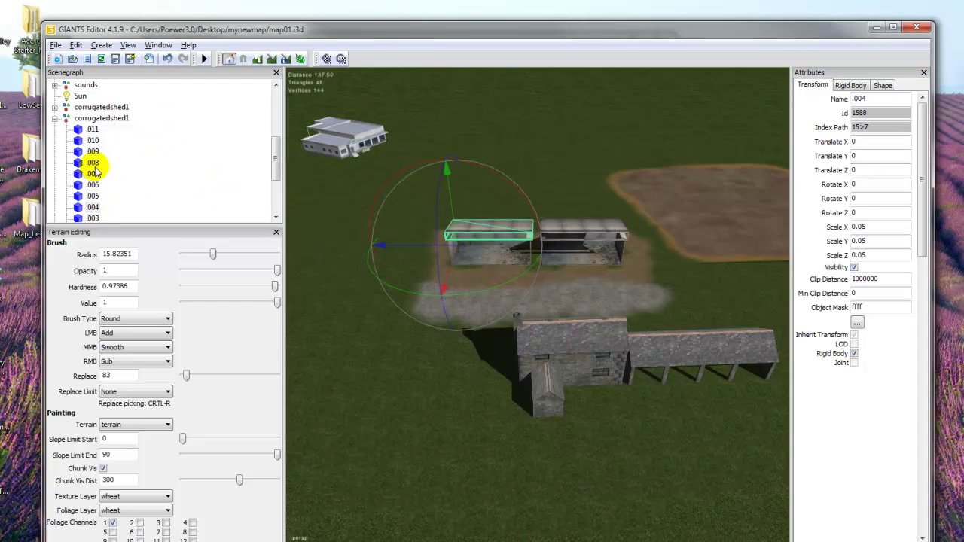
pyautogui.moveTo(400, 245); pyautogui.dragTo(305, 243)
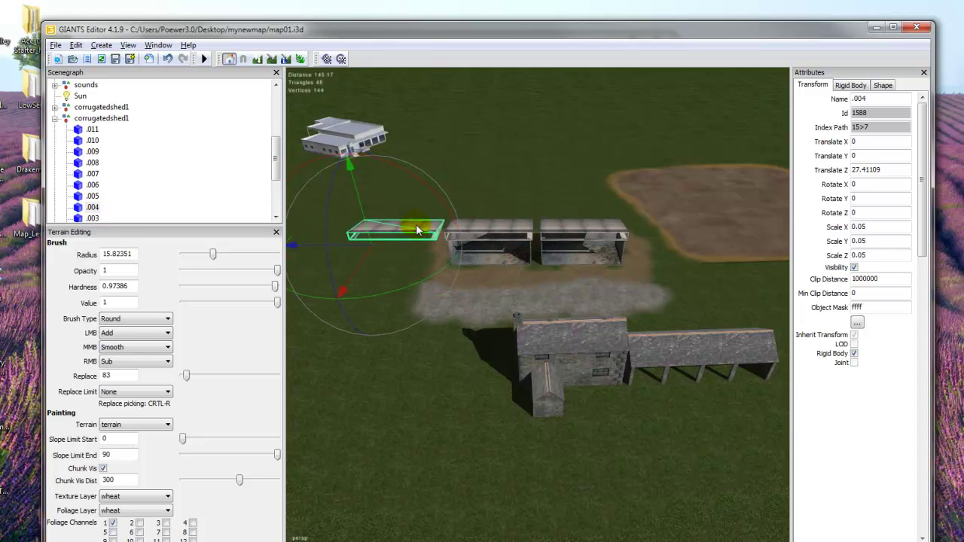
pyautogui.click(76, 45)
pyautogui.click(96, 59)
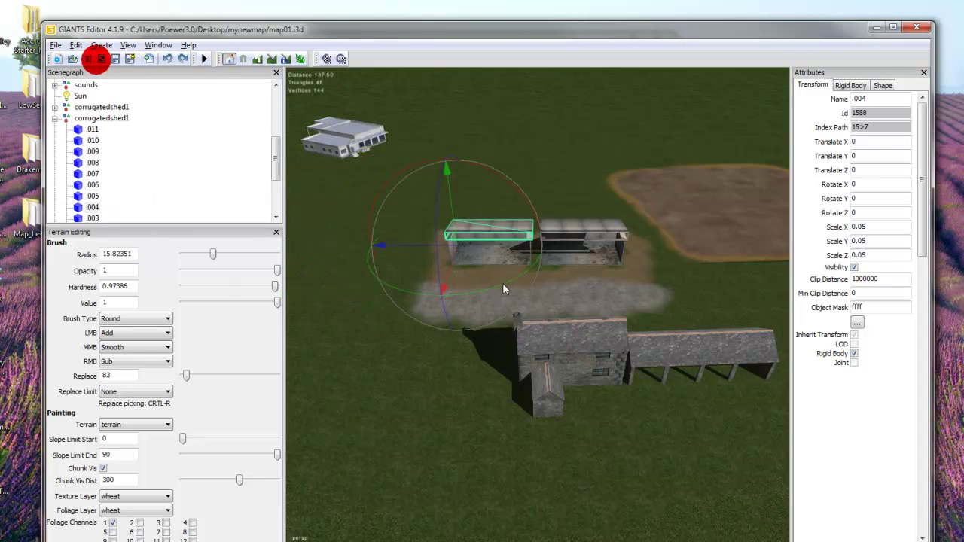
# Collapse the expanded corrugatedshed1 group and move the whole shed beside the cottage to about X -172, Z -220
pyautogui.click(89, 121)
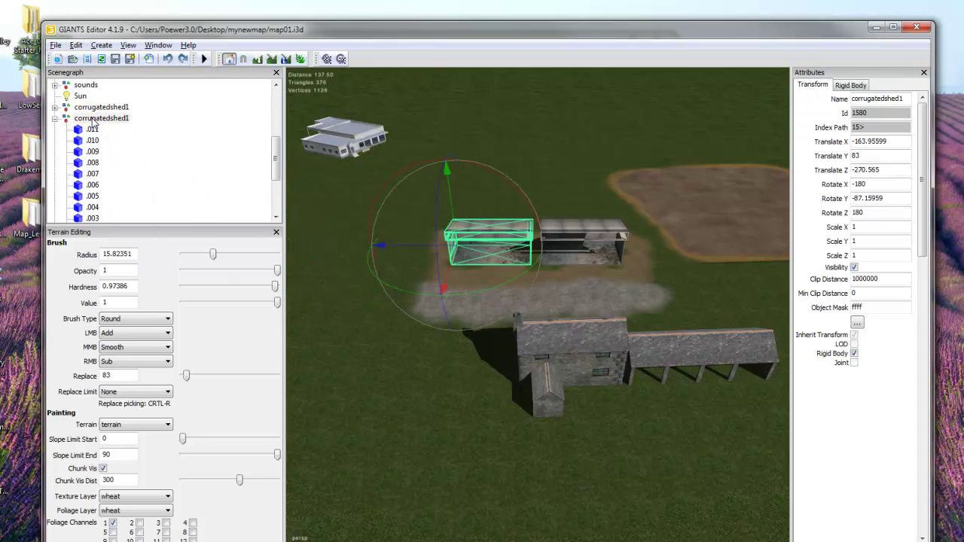
pyautogui.click(55, 118)
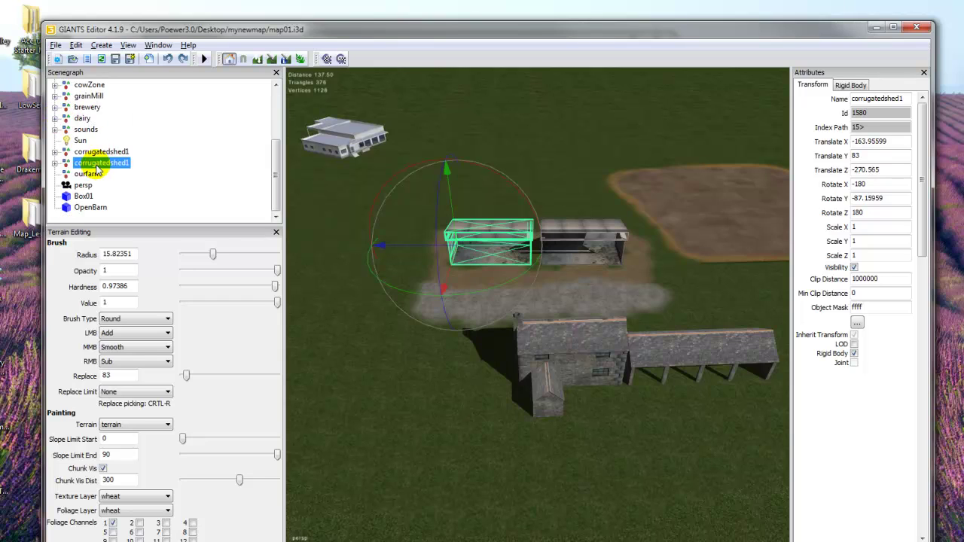
pyautogui.moveTo(452, 261); pyautogui.dragTo(406, 474)
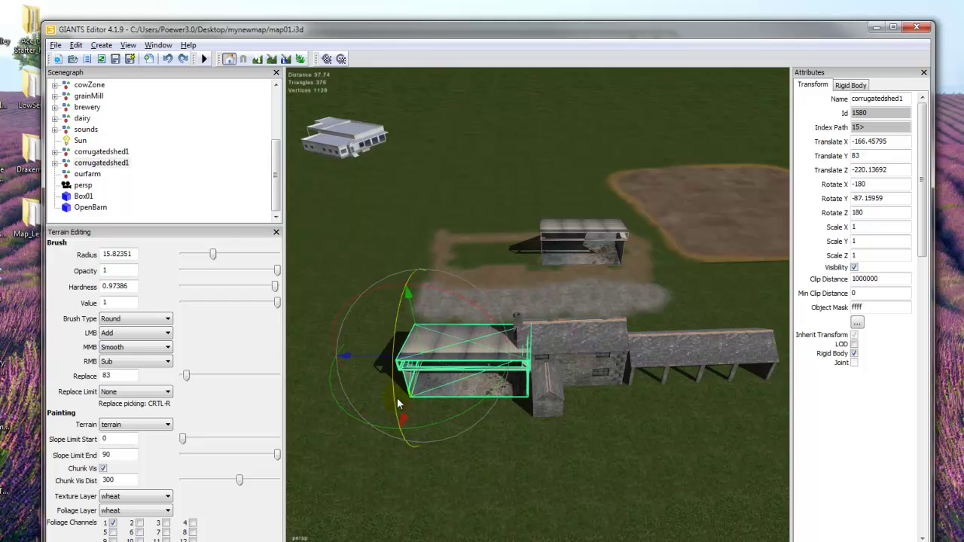
pyautogui.moveTo(373, 358); pyautogui.dragTo(346, 359)
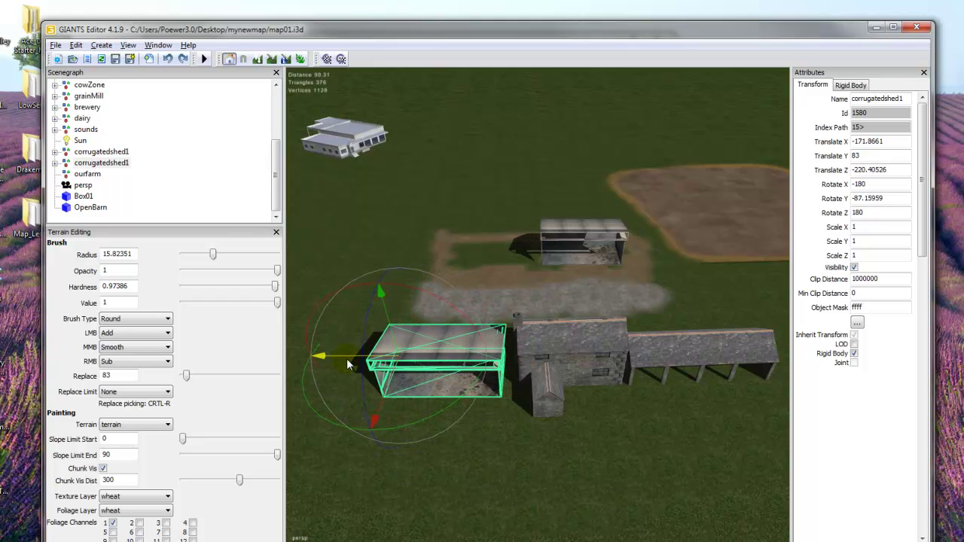
pyautogui.scroll(-3, 483, 220)
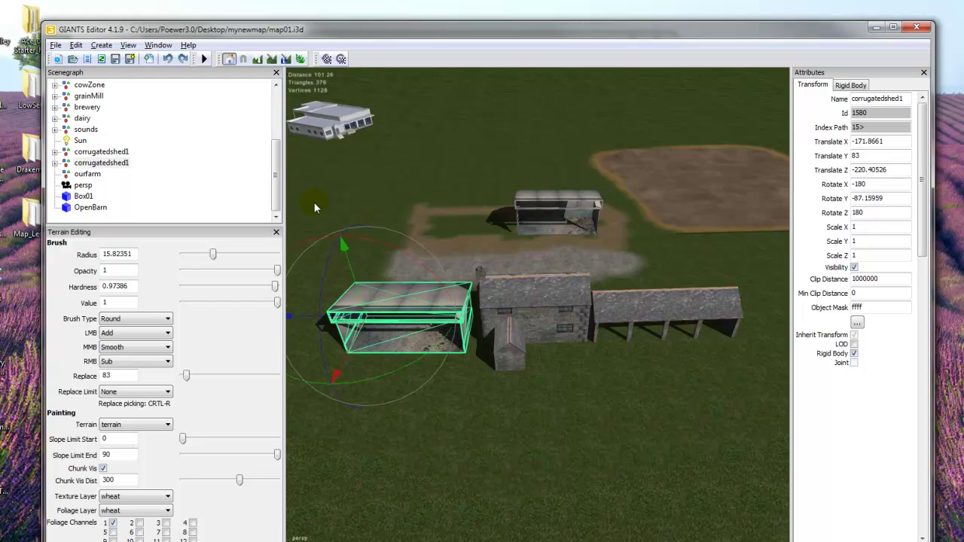
pyautogui.click(260, 254)
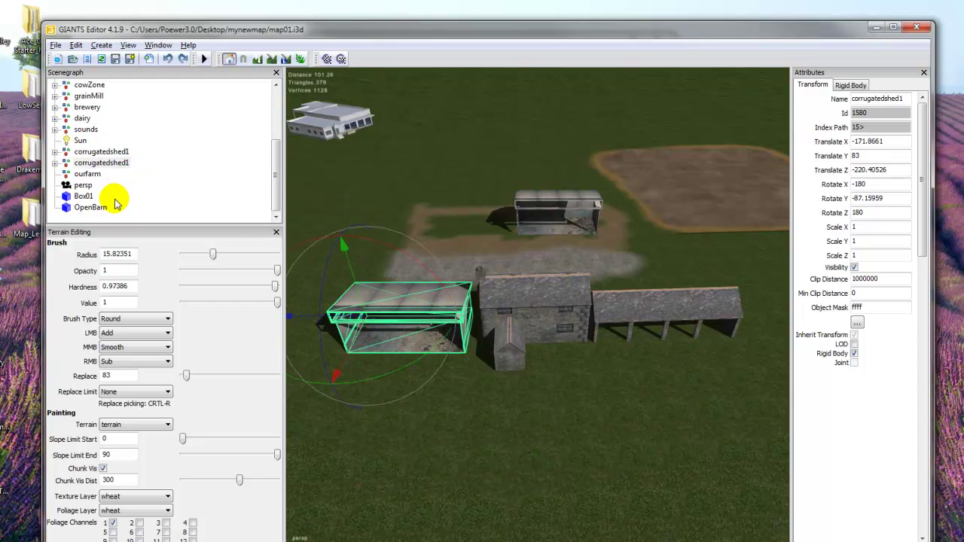
# Create a transform group and rename it FarmYard
pyautogui.click(353, 127)
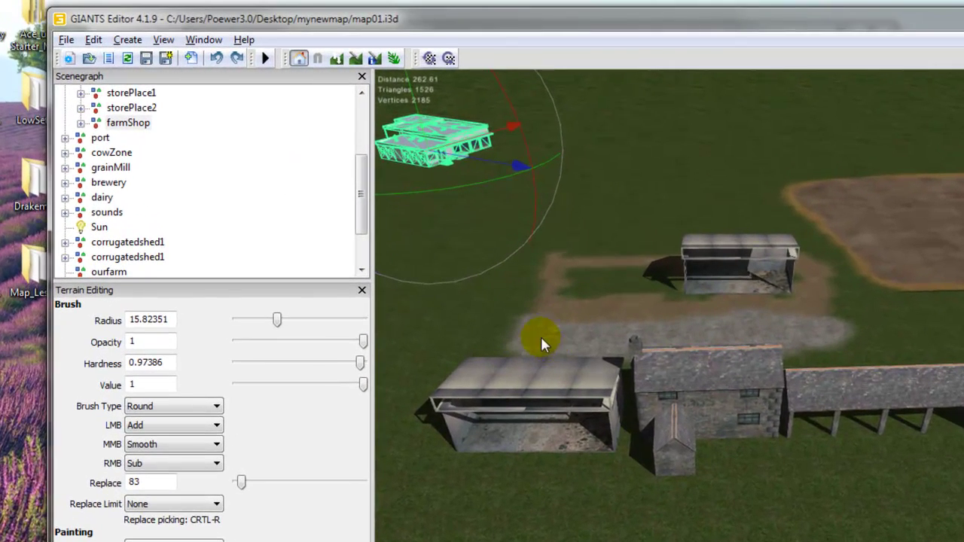
pyautogui.click(129, 41)
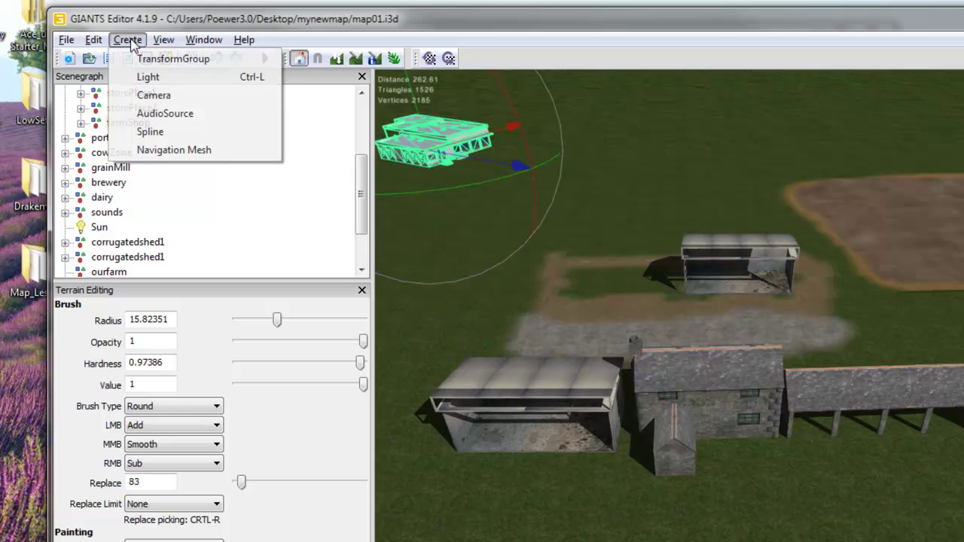
pyautogui.click(161, 64)
pyautogui.moveTo(362, 129); pyautogui.dragTo(364, 229)
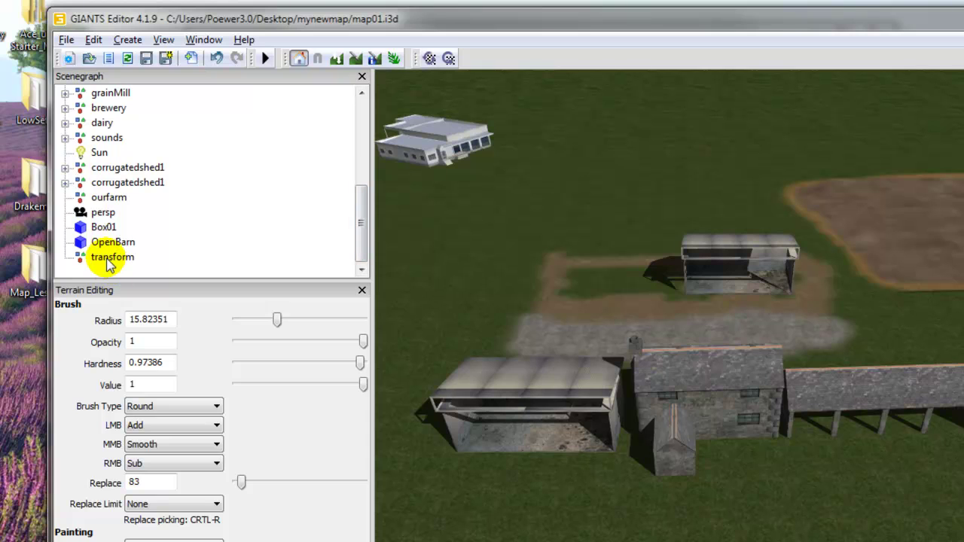
pyautogui.click(109, 259)
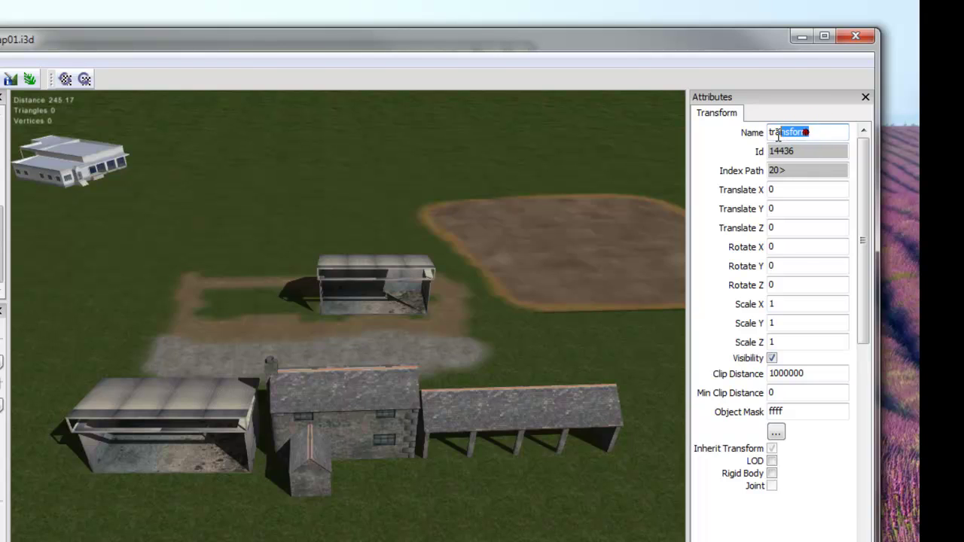
pyautogui.moveTo(779, 136); pyautogui.dragTo(768, 135)
pyautogui.write('FarmYard')
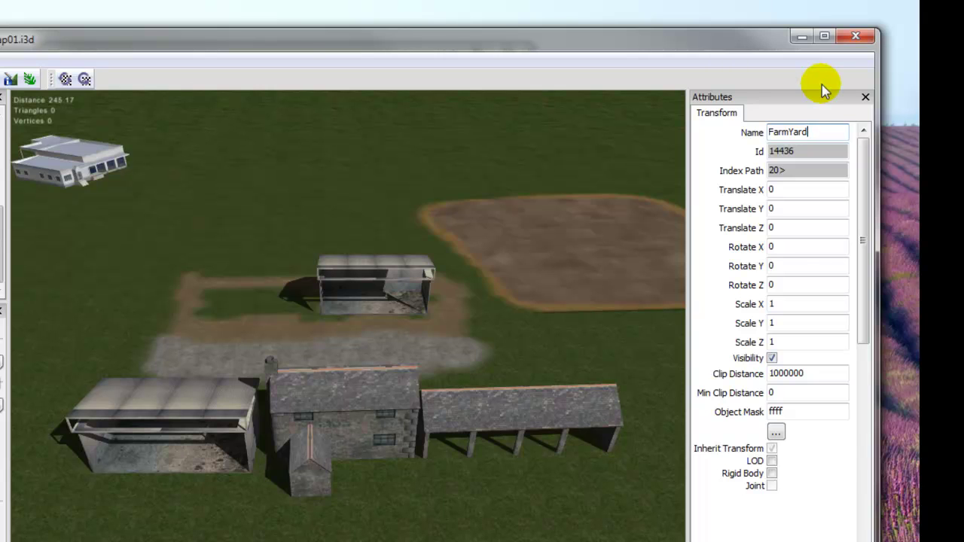
pyautogui.press('Return')
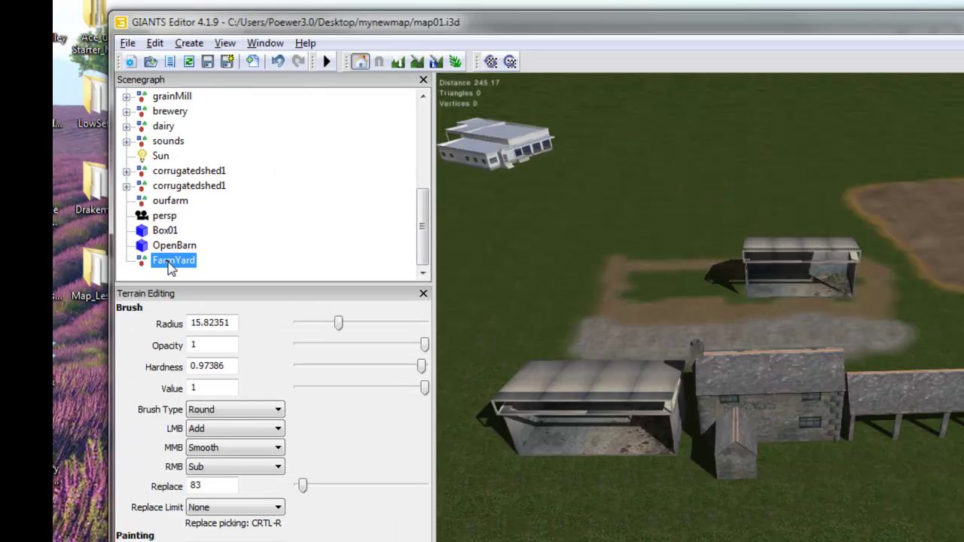
pyautogui.click(12, 209)
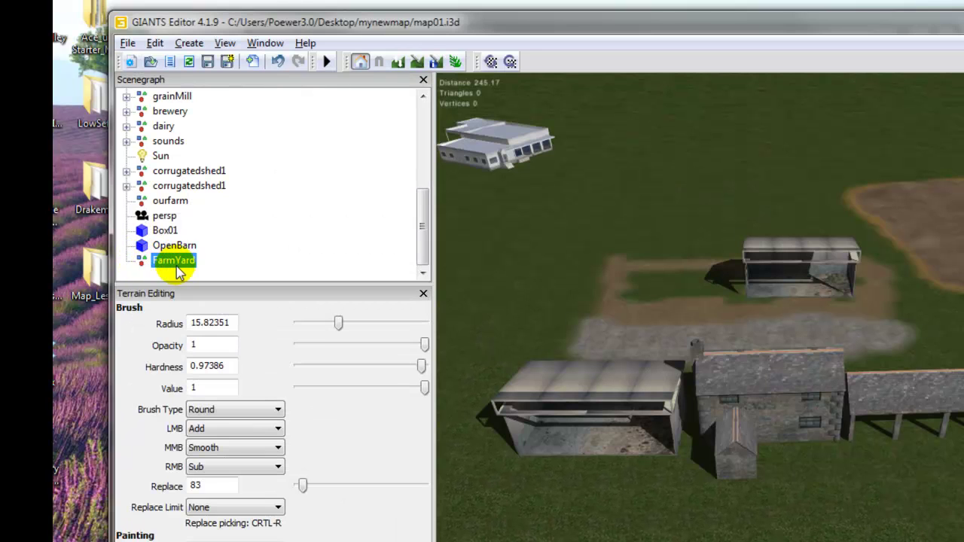
# Examine individual parts of the corrugated shed beside the cottage and its parent corrugatedshed1 group, and leave the group collapsed
pyautogui.click(667, 376)
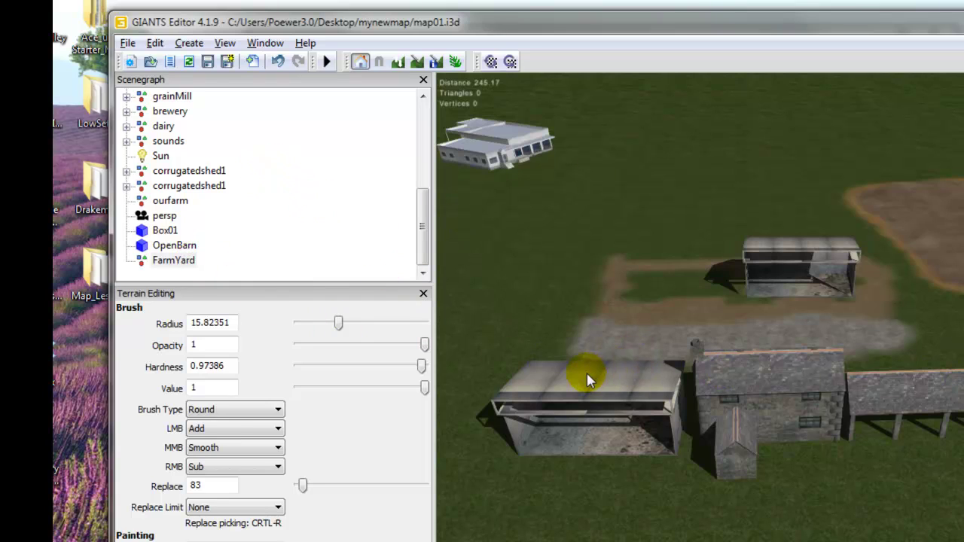
pyautogui.click(127, 187)
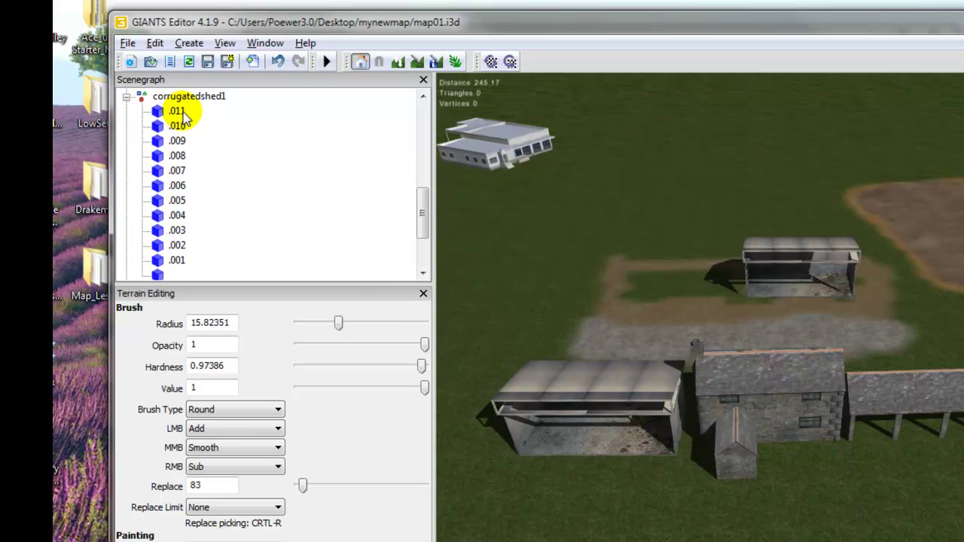
pyautogui.click(178, 126)
pyautogui.click(179, 154)
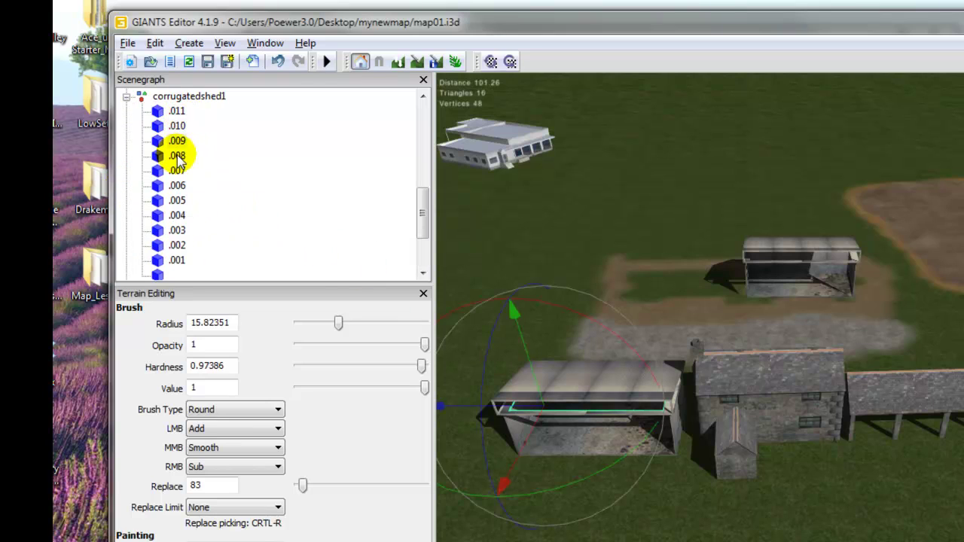
pyautogui.click(179, 187)
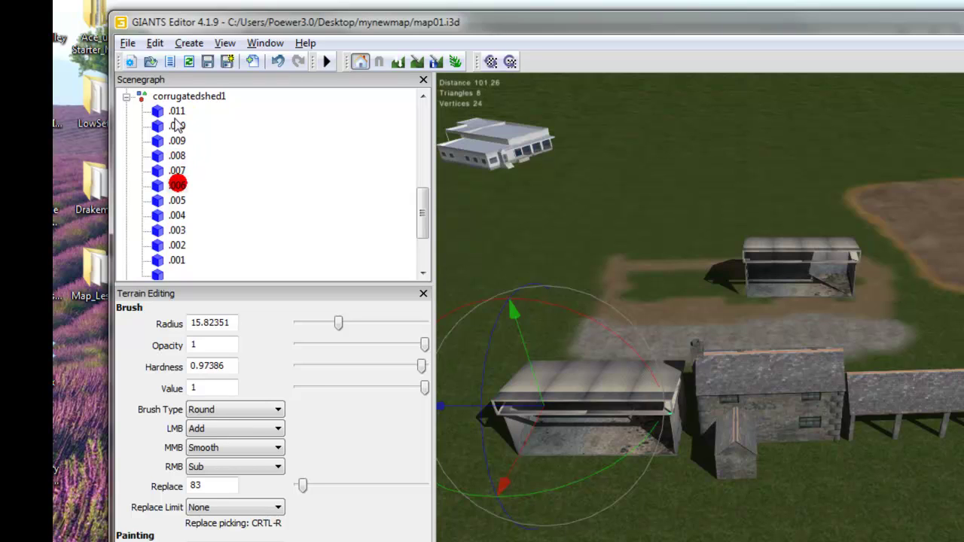
pyautogui.click(167, 97)
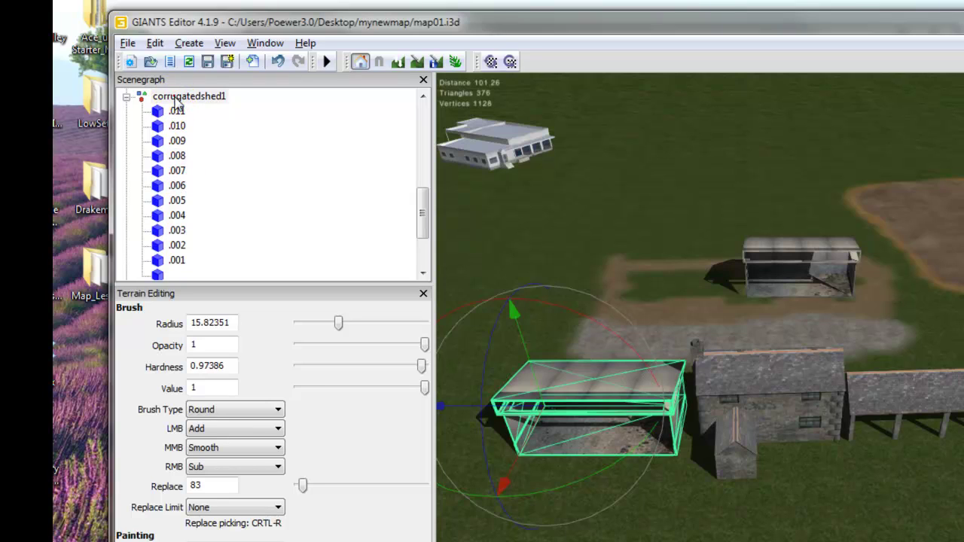
pyautogui.click(126, 98)
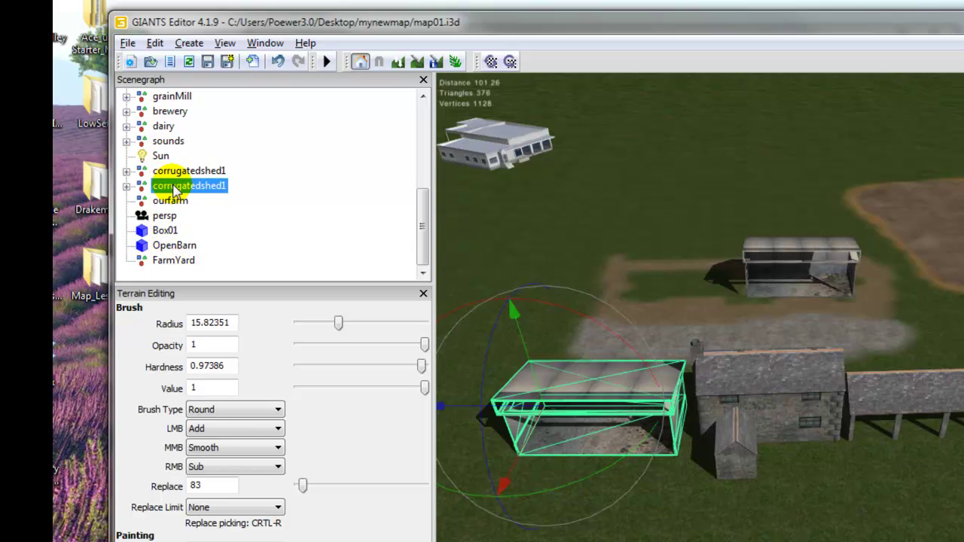
pyautogui.click(127, 186)
pyautogui.click(126, 96)
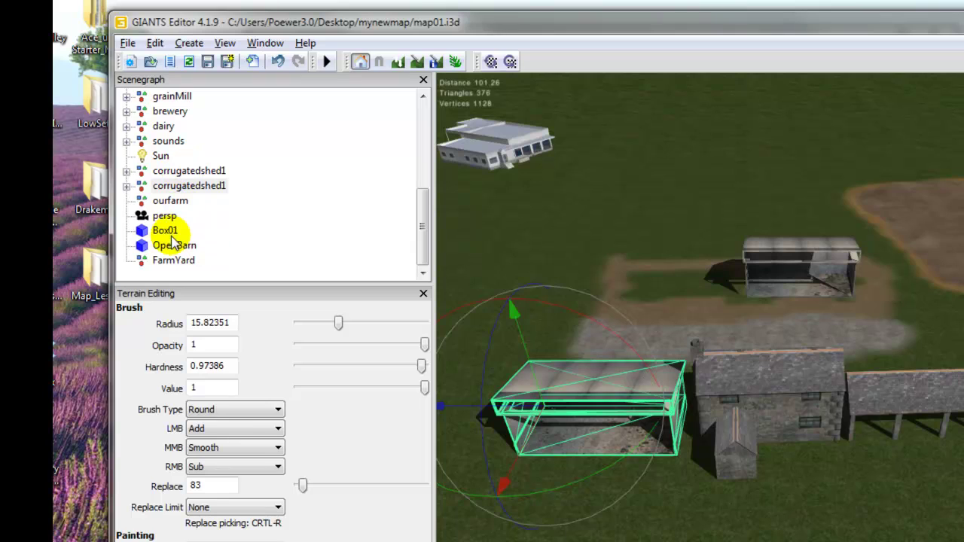
# Select the corrugatedshed1 group beside the cottage together with Box01 and OpenBarn, and cut all three from the scenegraph
pyautogui.click(170, 189)
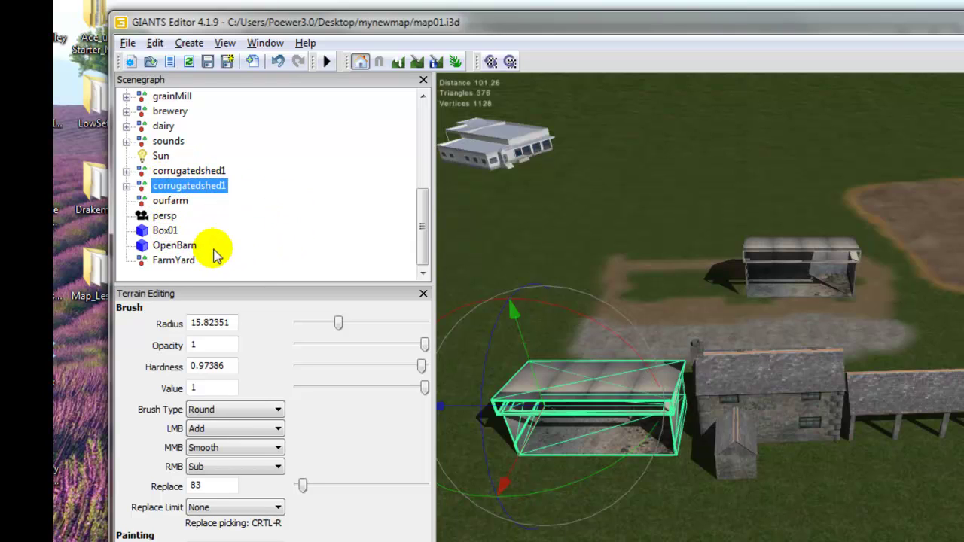
pyautogui.keyDown('ctrl'); pyautogui.click(168, 232); pyautogui.keyUp('ctrl')
pyautogui.keyDown('ctrl'); pyautogui.click(179, 248); pyautogui.keyUp('ctrl')
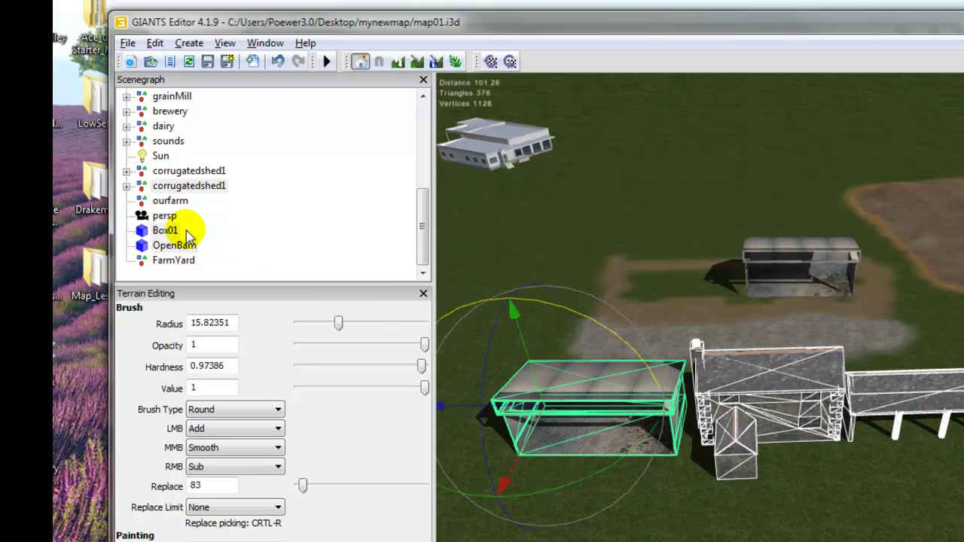
pyautogui.keyDown('ctrl'); pyautogui.click(166, 244); pyautogui.keyUp('ctrl')
pyautogui.keyDown('ctrl'); pyautogui.click(164, 230); pyautogui.keyUp('ctrl')
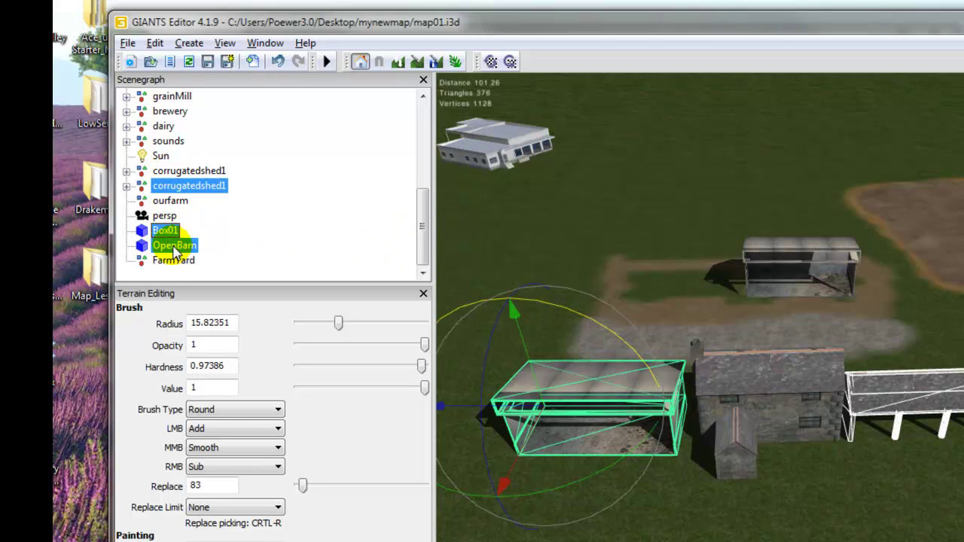
pyautogui.keyDown('ctrl'); pyautogui.click(172, 245); pyautogui.keyUp('ctrl')
pyautogui.click(189, 186)
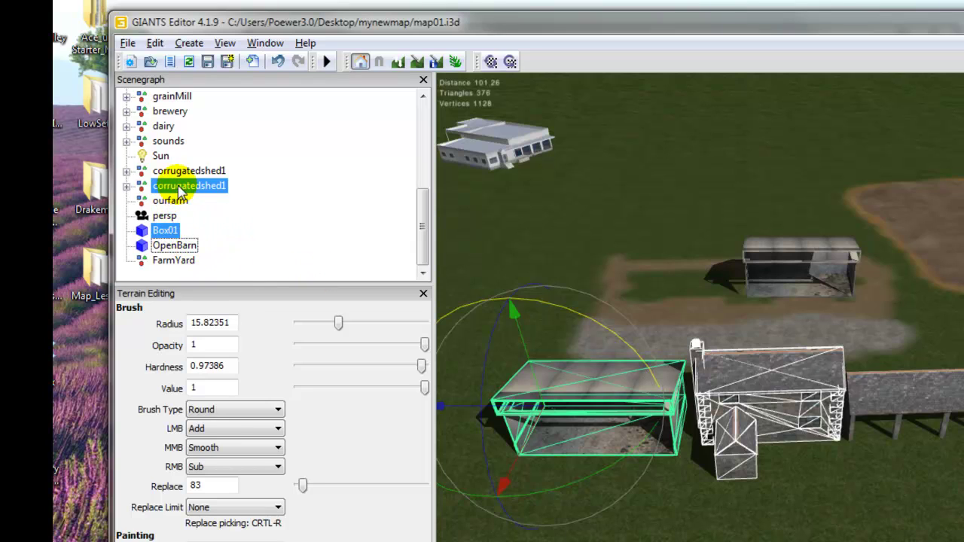
pyautogui.keyDown('ctrl'); pyautogui.click(166, 230); pyautogui.keyUp('ctrl')
pyautogui.keyDown('ctrl'); pyautogui.click(170, 245); pyautogui.keyUp('ctrl')
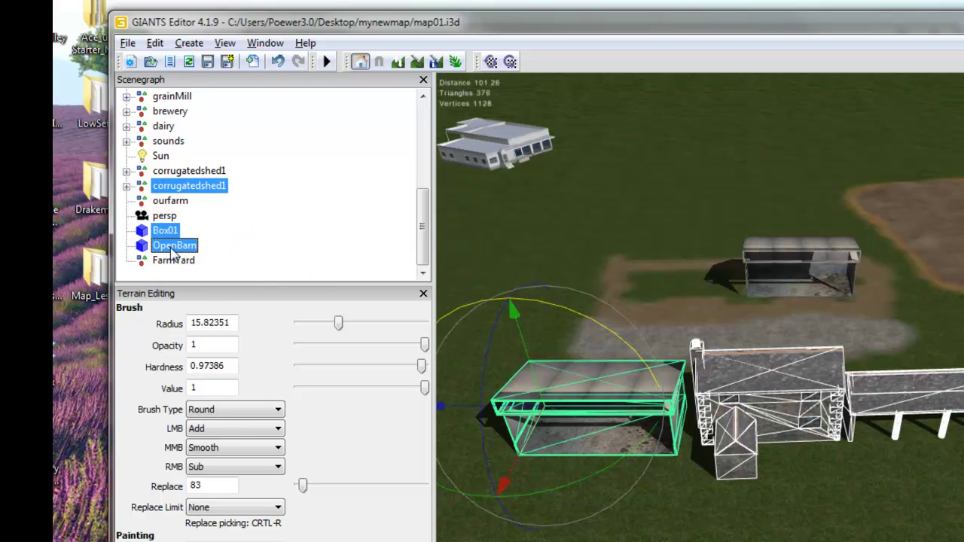
pyautogui.click(245, 299)
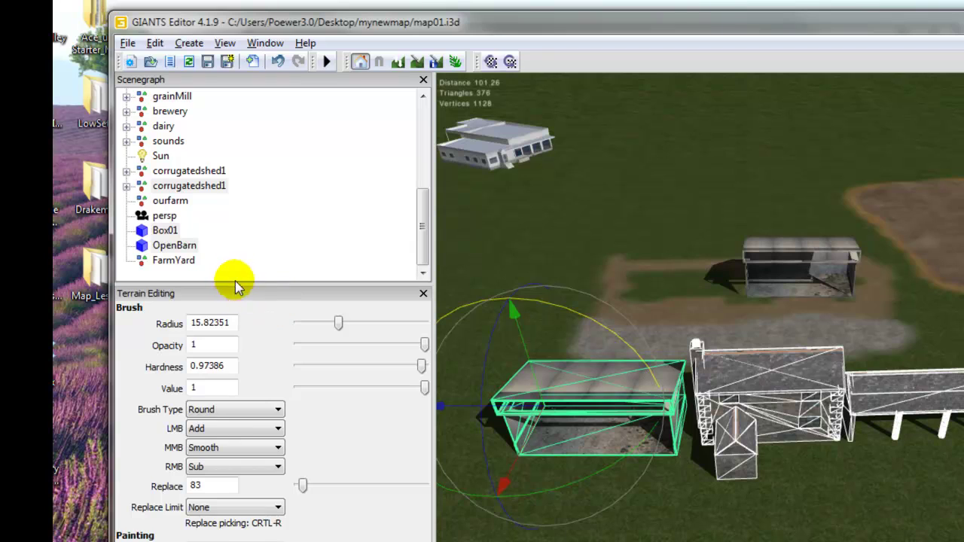
pyautogui.click(154, 44)
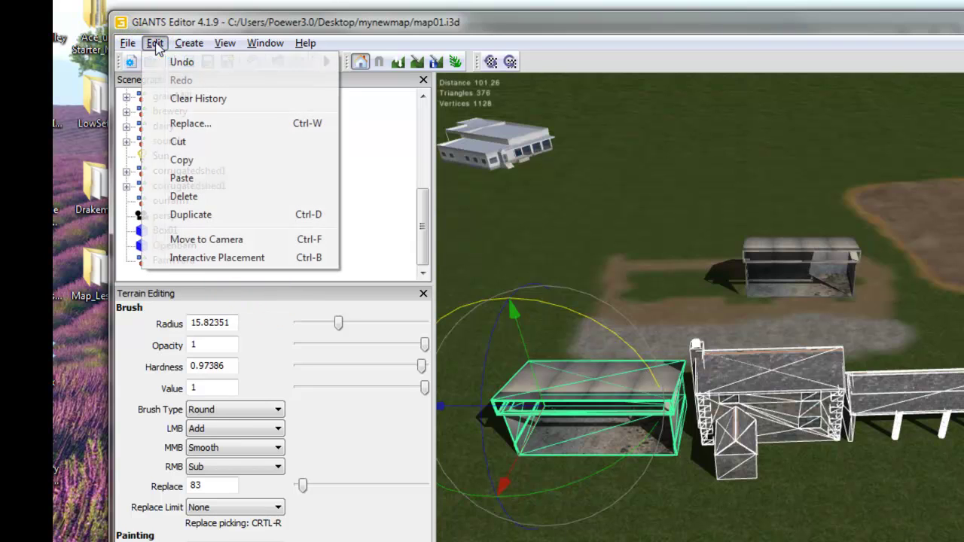
pyautogui.click(181, 142)
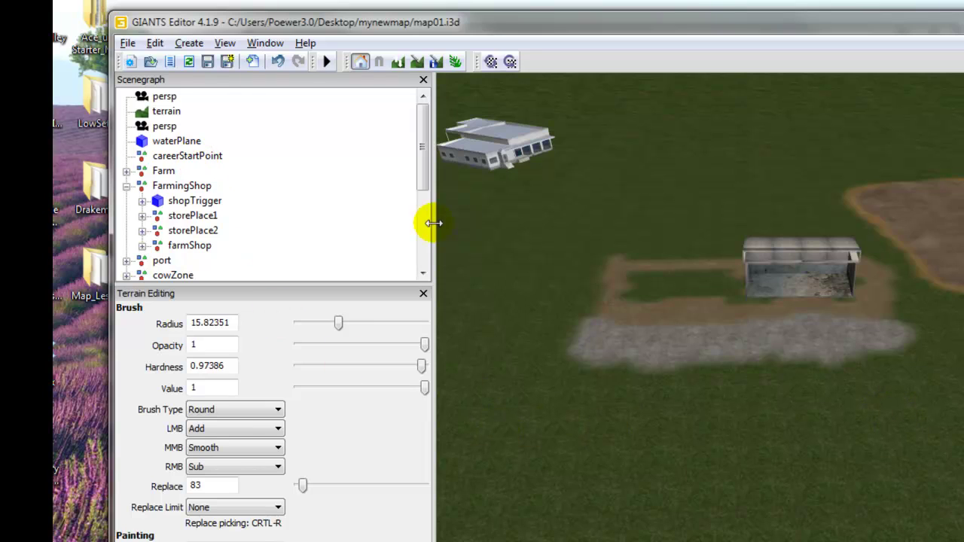
# Paste the cut shed, cottage and open barn into the FarmYard transform group
pyautogui.scroll(-1, 423, 150)
pyautogui.moveTo(423, 149); pyautogui.dragTo(415, 198)
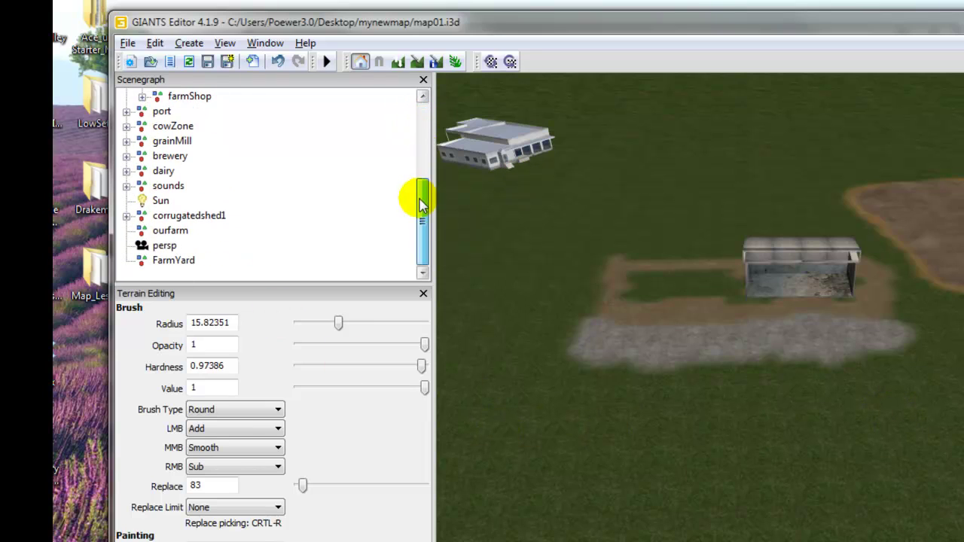
pyautogui.click(161, 264)
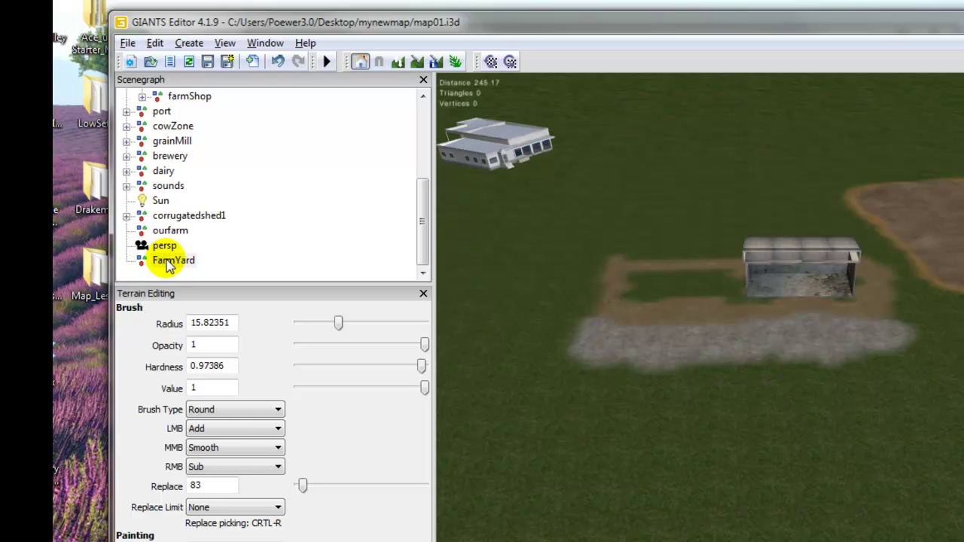
pyautogui.click(168, 264)
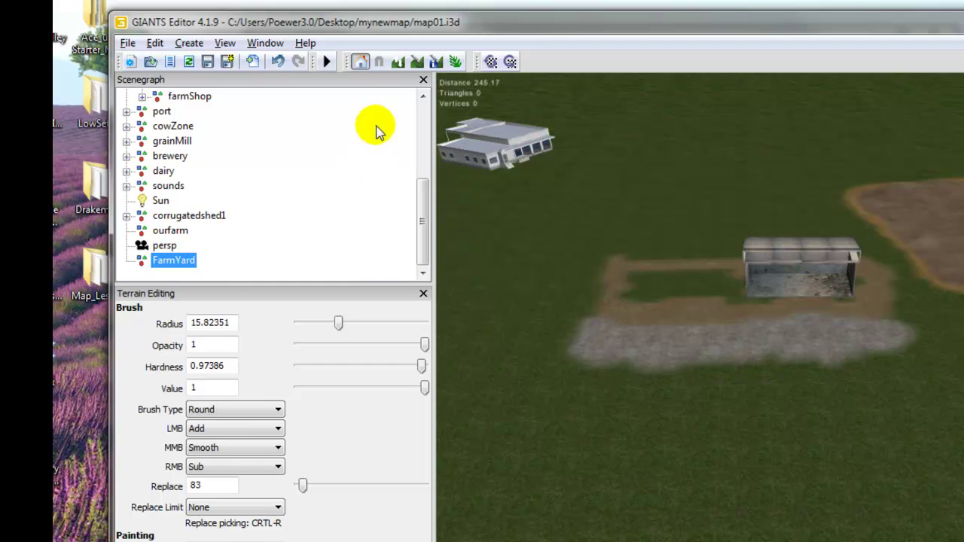
pyautogui.click(156, 43)
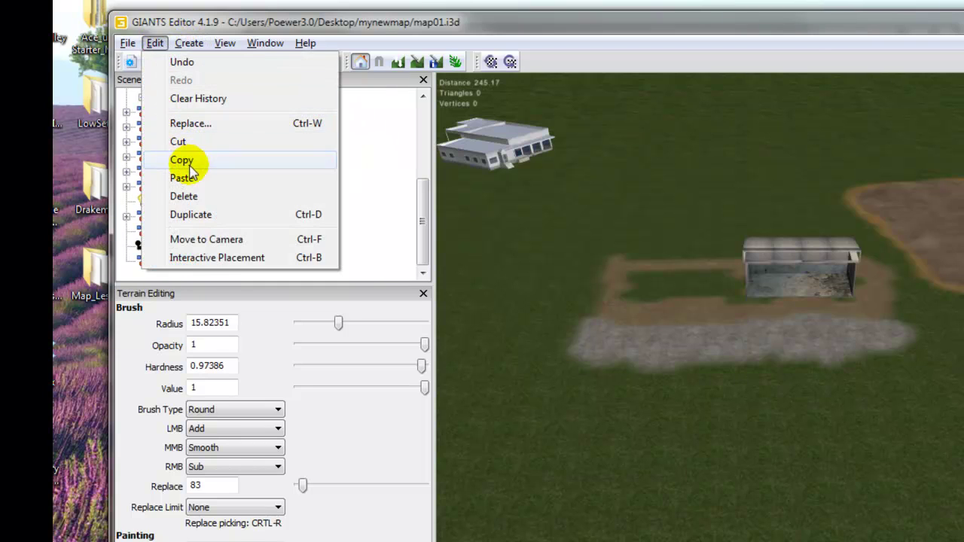
pyautogui.click(182, 179)
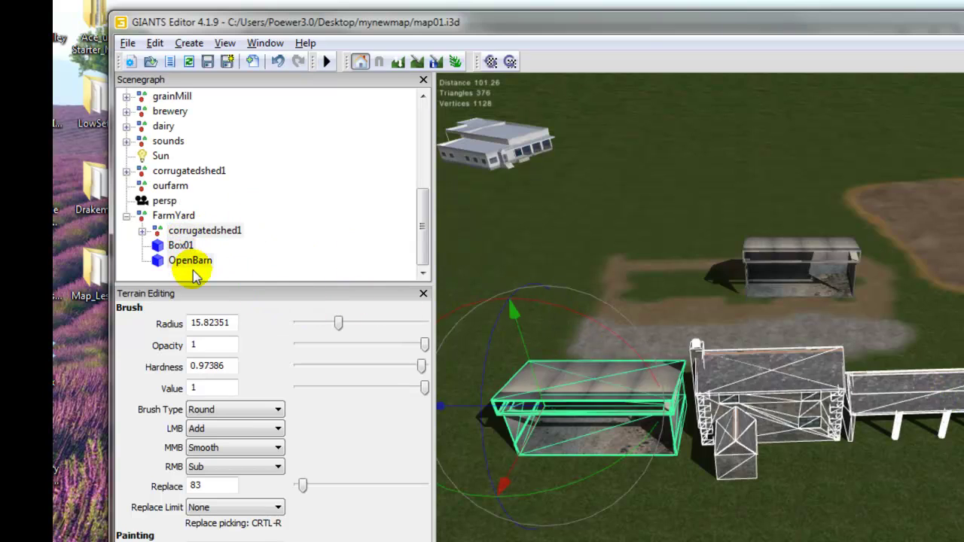
# Check the contents of the FarmYard group and the parts of the corrugatedshed1 group nested inside it
pyautogui.click(174, 217)
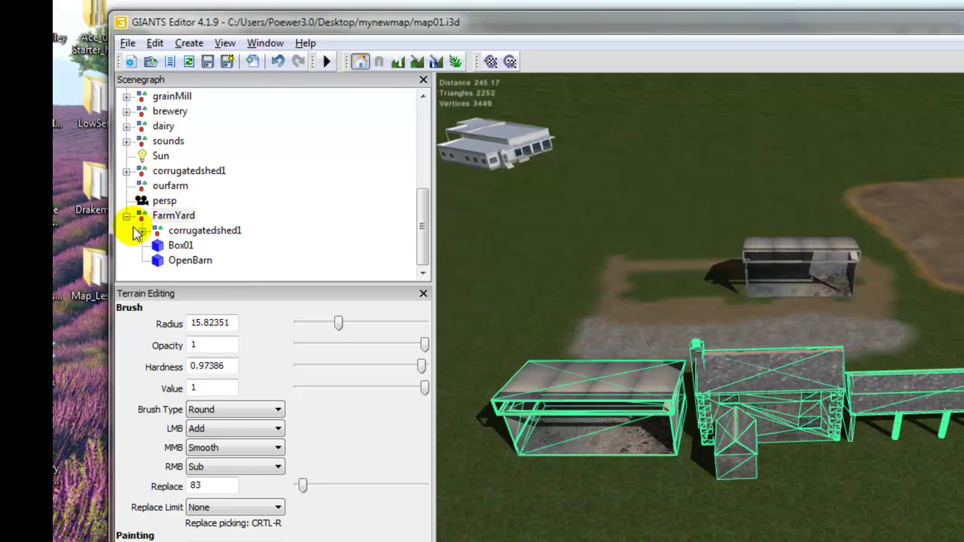
pyautogui.click(146, 233)
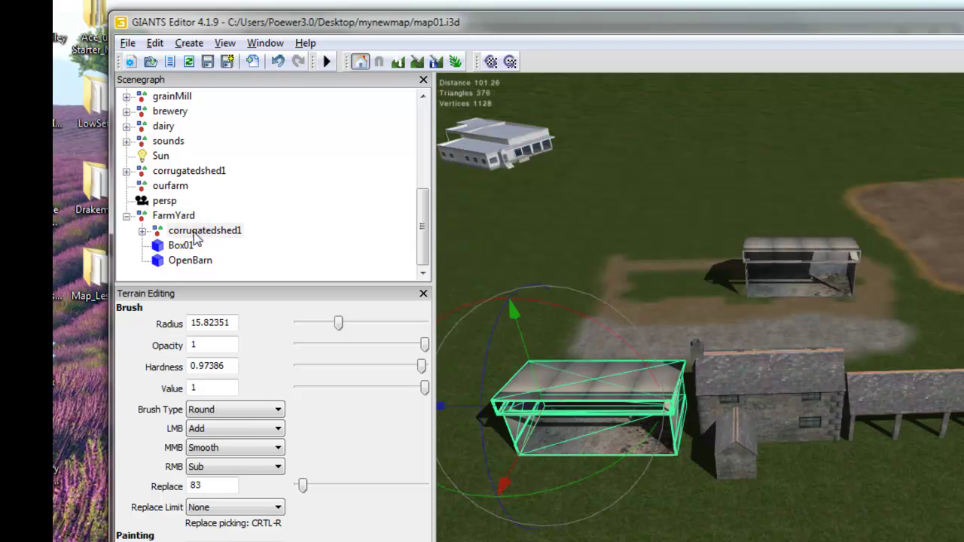
pyautogui.click(142, 232)
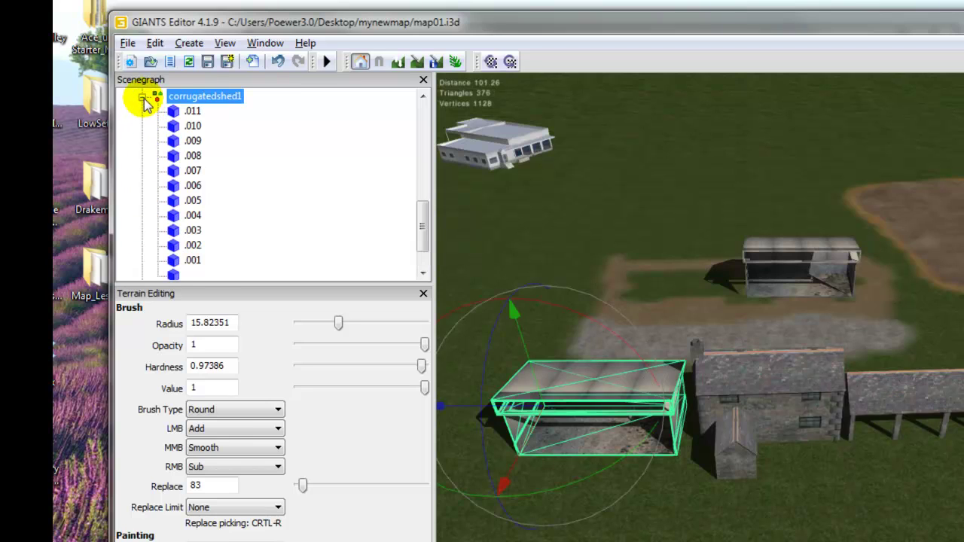
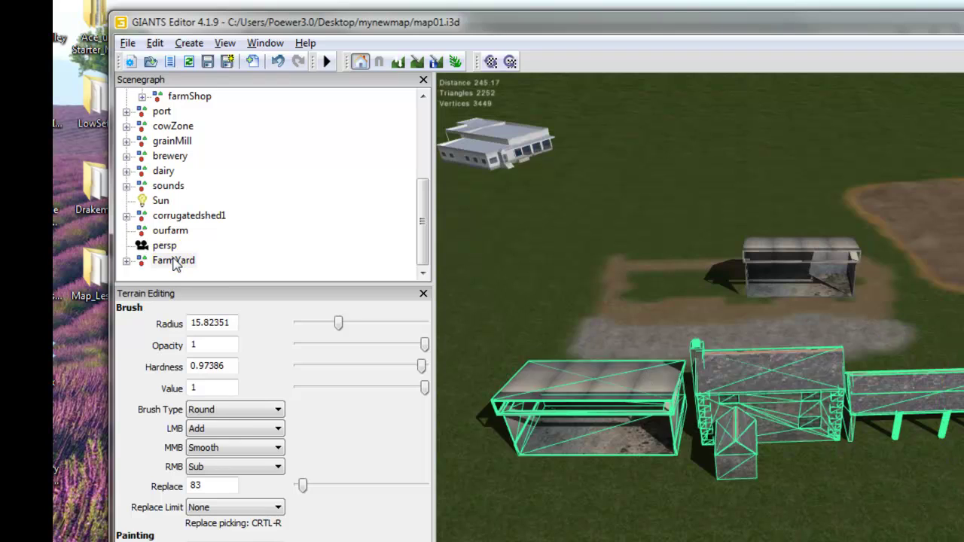
# Move the whole FarmYard group towards the other corrugated shed, to about X -46.4, Z -50.3
pyautogui.click(173, 262)
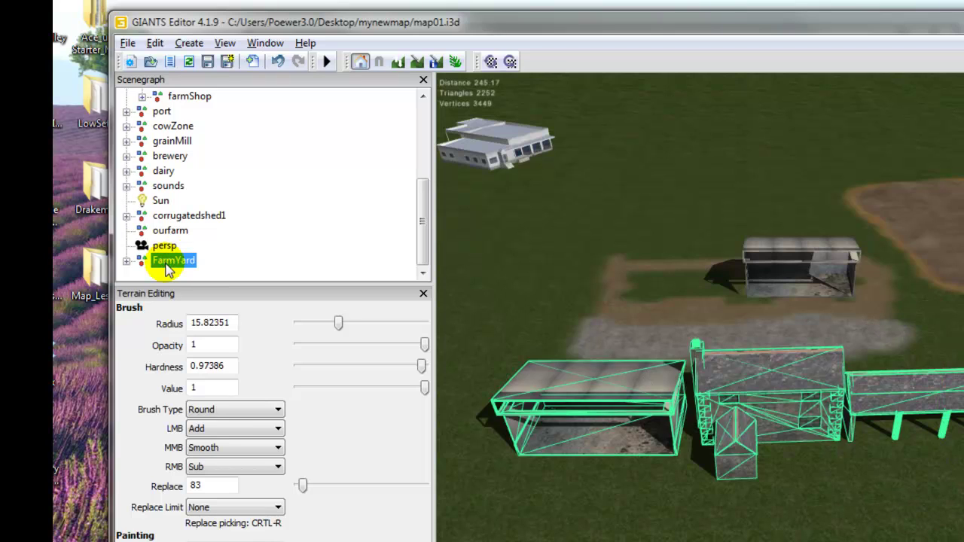
pyautogui.moveTo(633, 297); pyautogui.dragTo(954, 320, button='right')
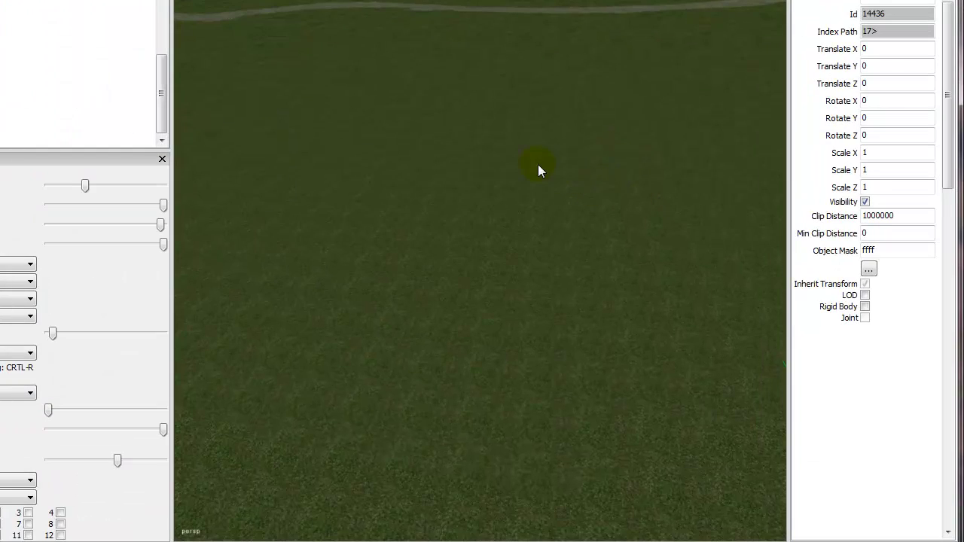
pyautogui.moveTo(538, 164); pyautogui.dragTo(465, 399, button='right')
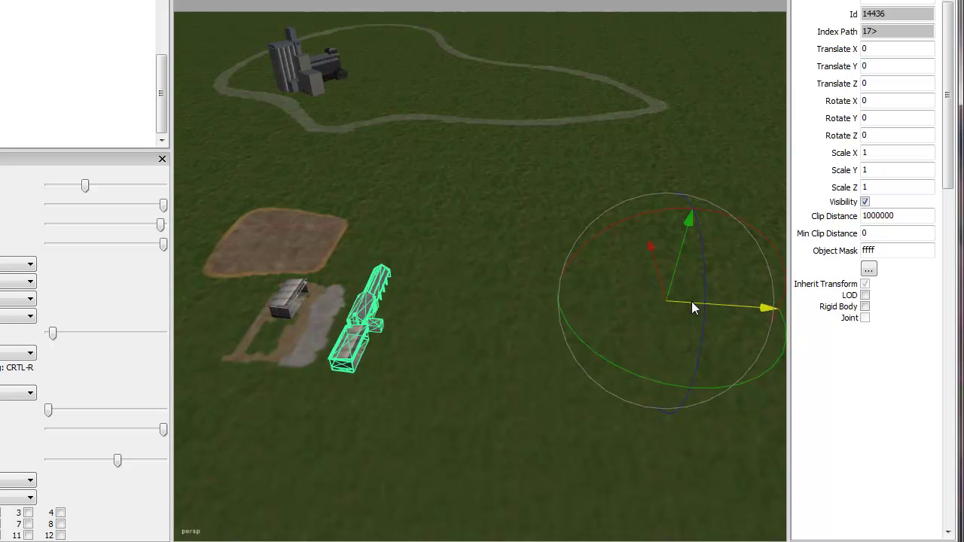
pyautogui.moveTo(692, 302)
pyautogui.mouseDown()
pyautogui.moveTo(591, 306)
pyautogui.moveTo(747, 307)
pyautogui.moveTo(449, 309)
pyautogui.moveTo(699, 308)
pyautogui.mouseUp()
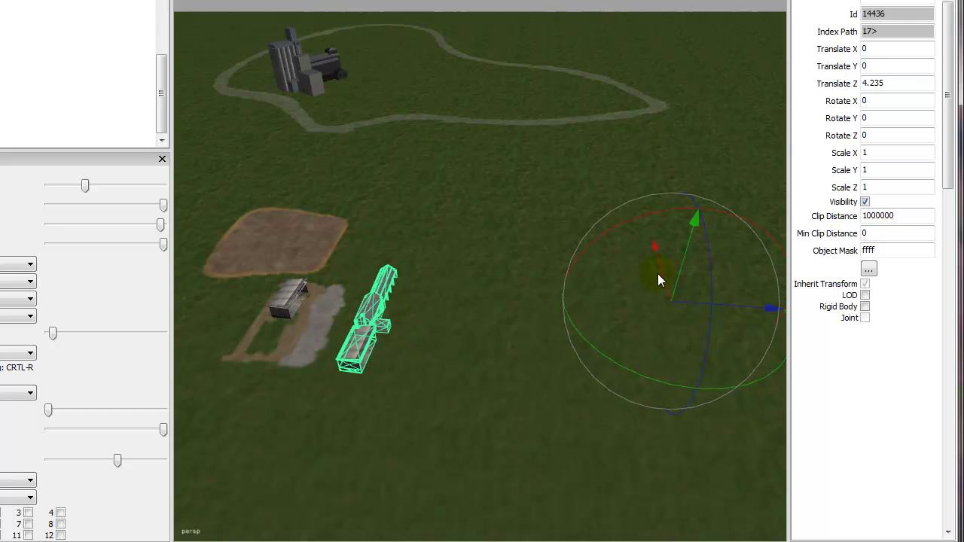
pyautogui.moveTo(666, 276)
pyautogui.mouseDown()
pyautogui.moveTo(656, 234)
pyautogui.moveTo(693, 116)
pyautogui.moveTo(680, 279)
pyautogui.mouseUp()
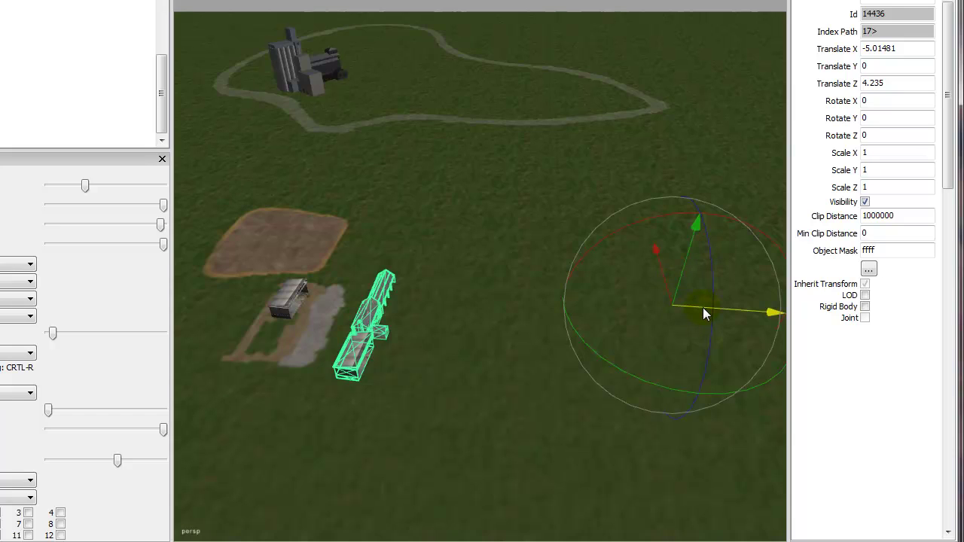
pyautogui.moveTo(703, 308); pyautogui.dragTo(595, 329)
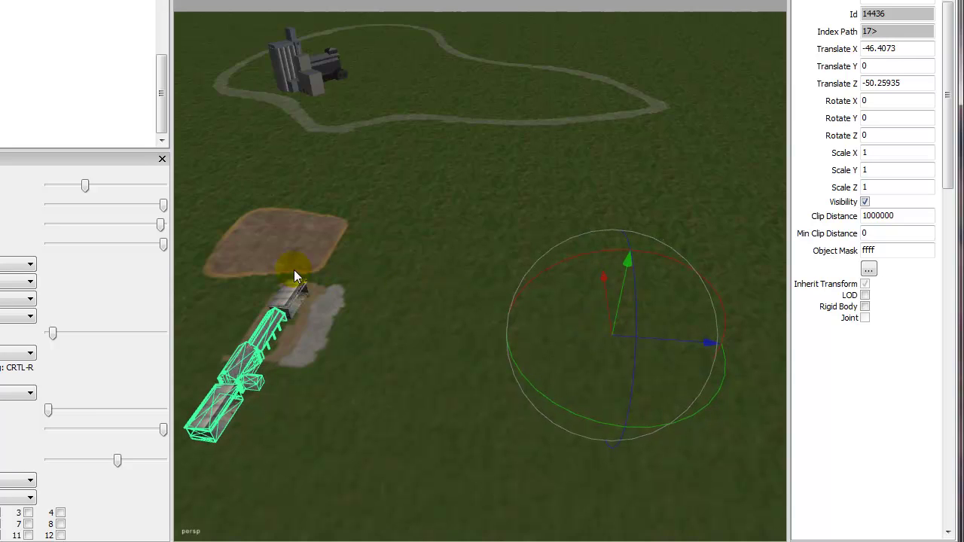
# Fine-tune the gap between the FarmYard buildings and the other corrugated shed by setting the group's Translate X to -45.1
pyautogui.moveTo(294, 269); pyautogui.dragTo(836, 128)
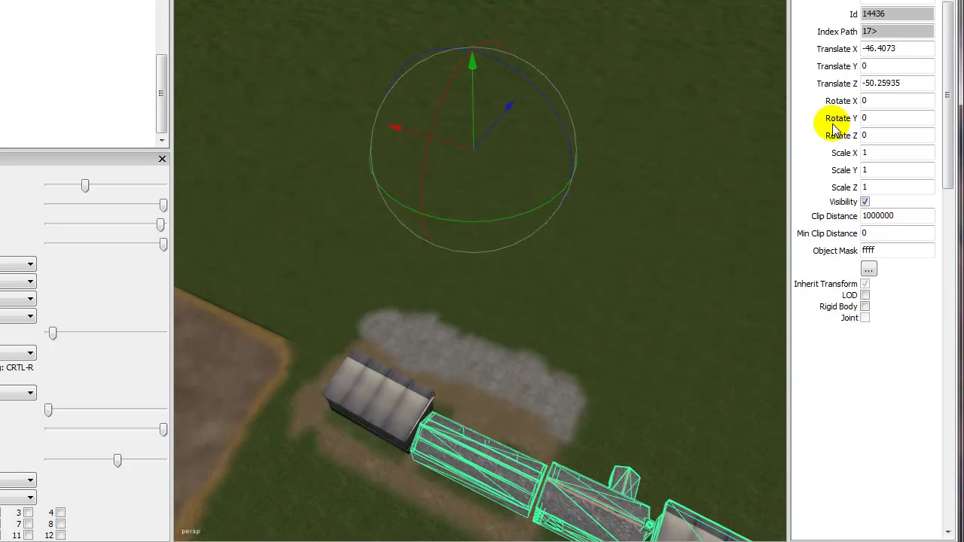
pyautogui.moveTo(462, 318); pyautogui.dragTo(535, 104)
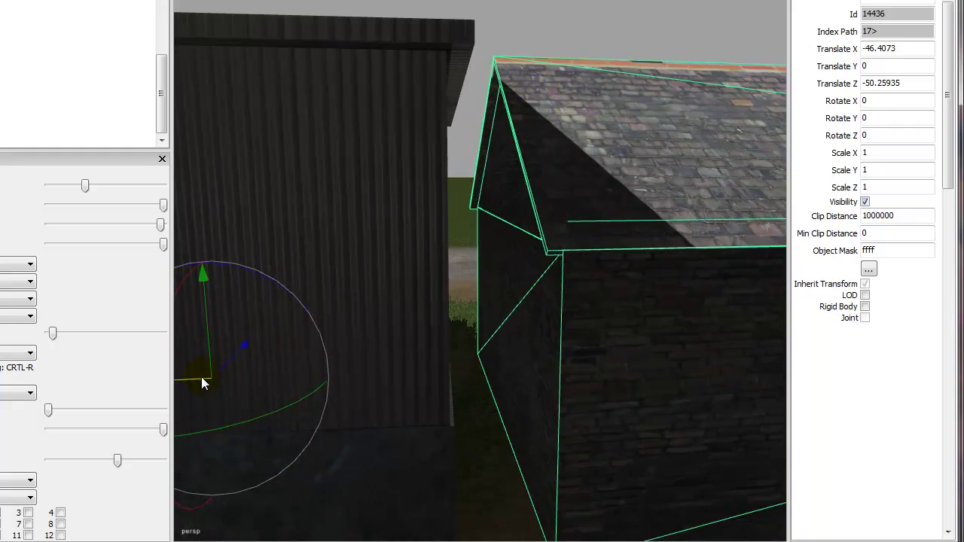
pyautogui.moveTo(202, 382); pyautogui.dragTo(187, 379)
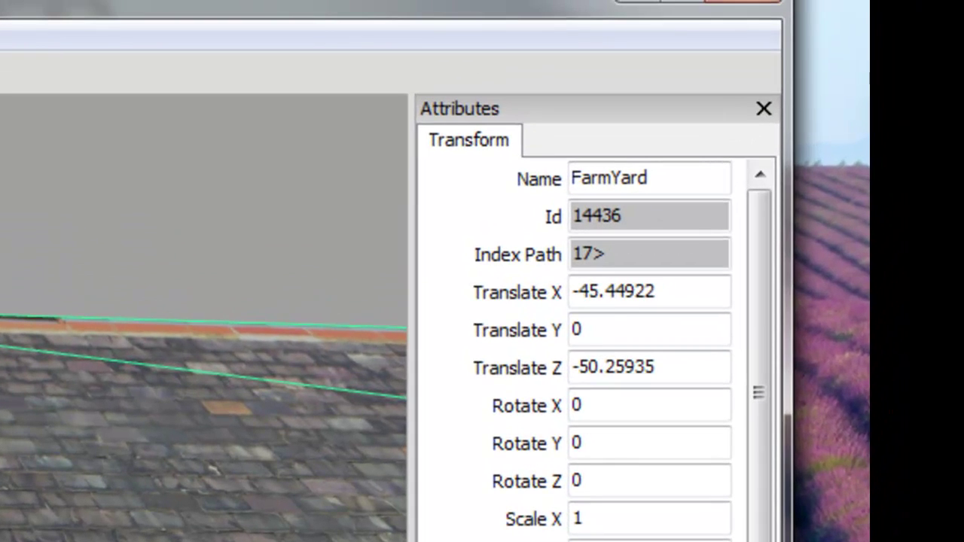
pyautogui.click(867, 51)
pyautogui.moveTo(667, 293); pyautogui.dragTo(607, 294)
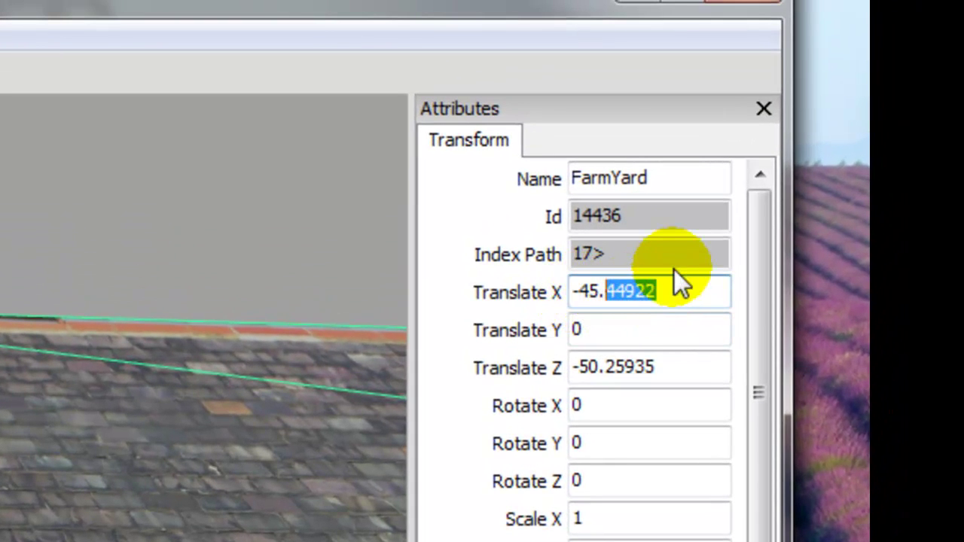
pyautogui.write('2')
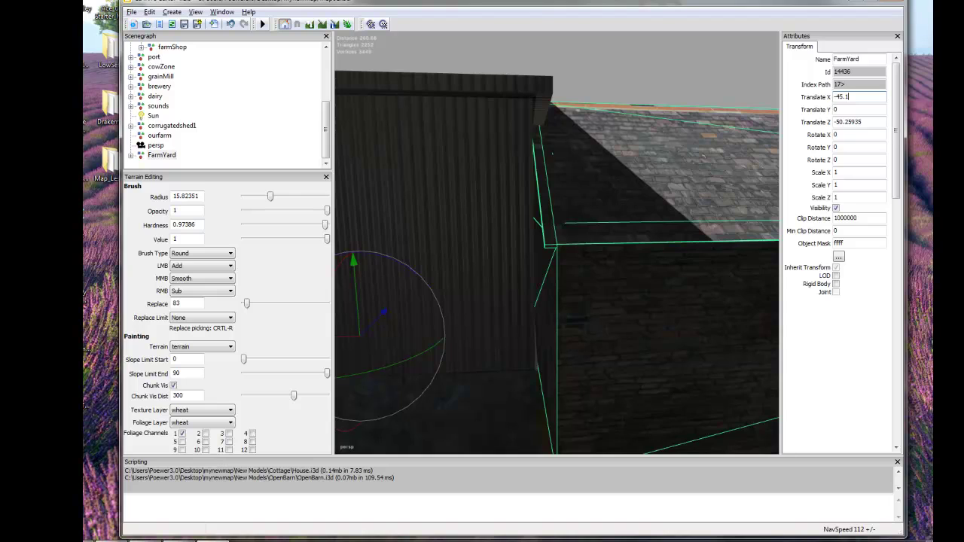
# Try the FarmYard group closer to the corrugated shed by setting its Translate X to -44
pyautogui.press('BackSpace')
pyautogui.press('BackSpace')
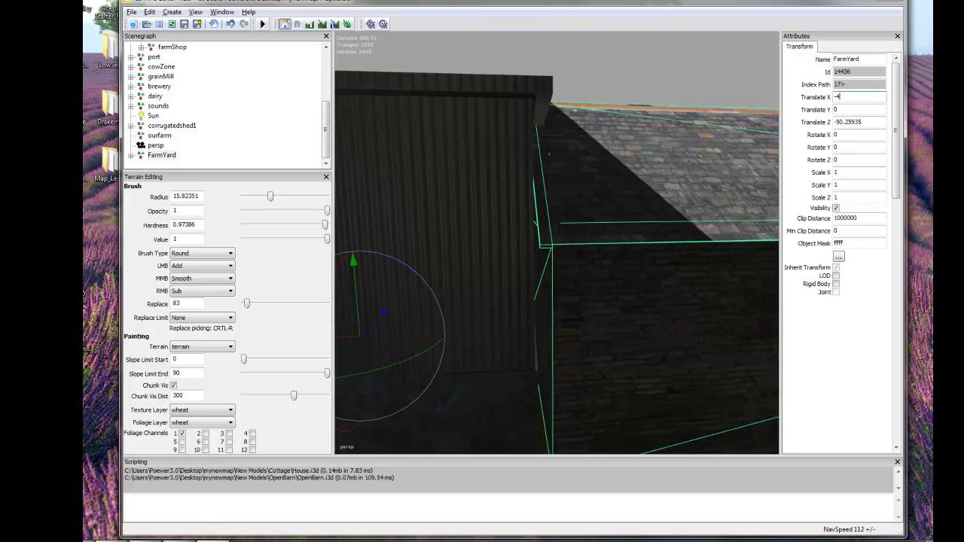
pyautogui.write('4')
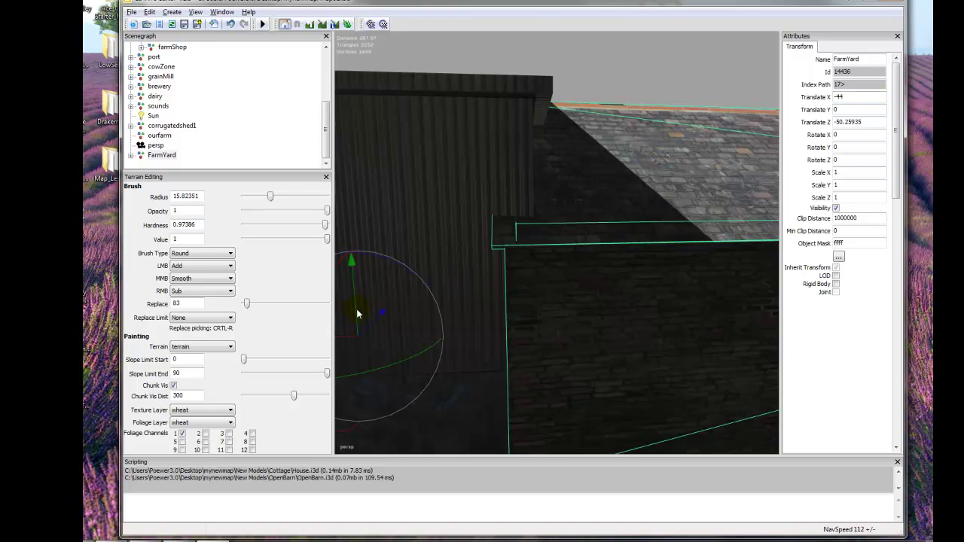
# Move the FarmYard group away from the other corrugated shed along the X axis, to about X -48.2
pyautogui.moveTo(350, 340); pyautogui.dragTo(536, 213)
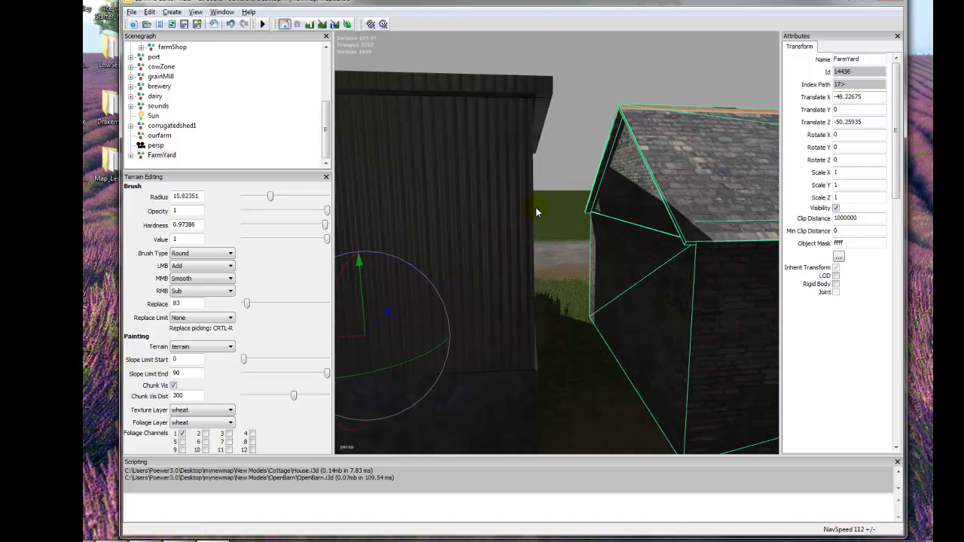
pyautogui.moveTo(515, 160); pyautogui.dragTo(516, 331, button='right')
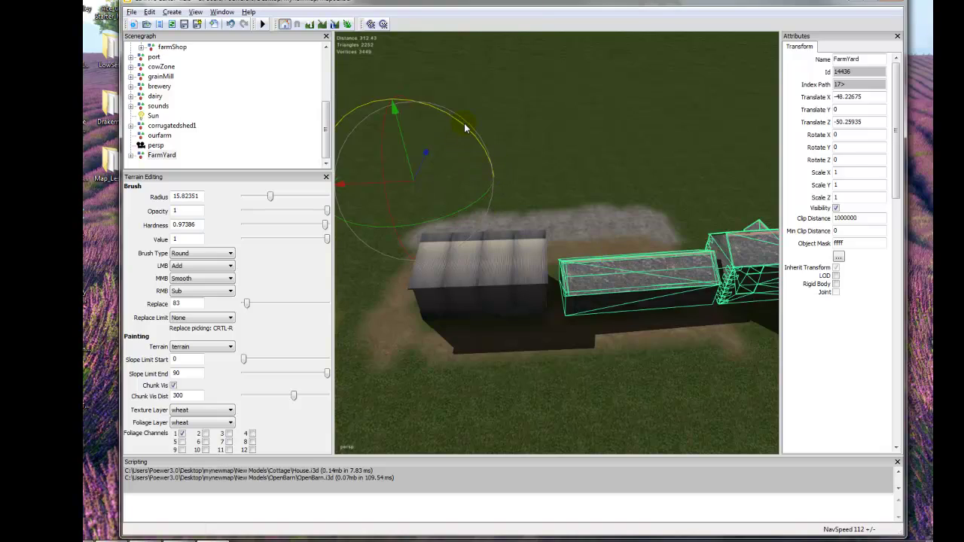
pyautogui.moveTo(465, 128); pyautogui.dragTo(445, 112, button='right')
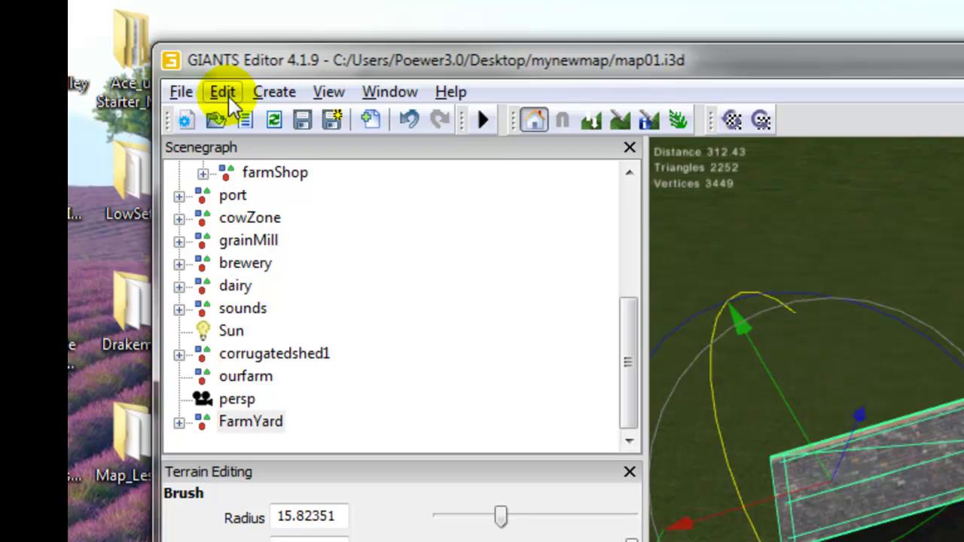
# Duplicate the FarmYard group and move the copy along the Z axis beside the original, to about Z -19.8
pyautogui.click(228, 95)
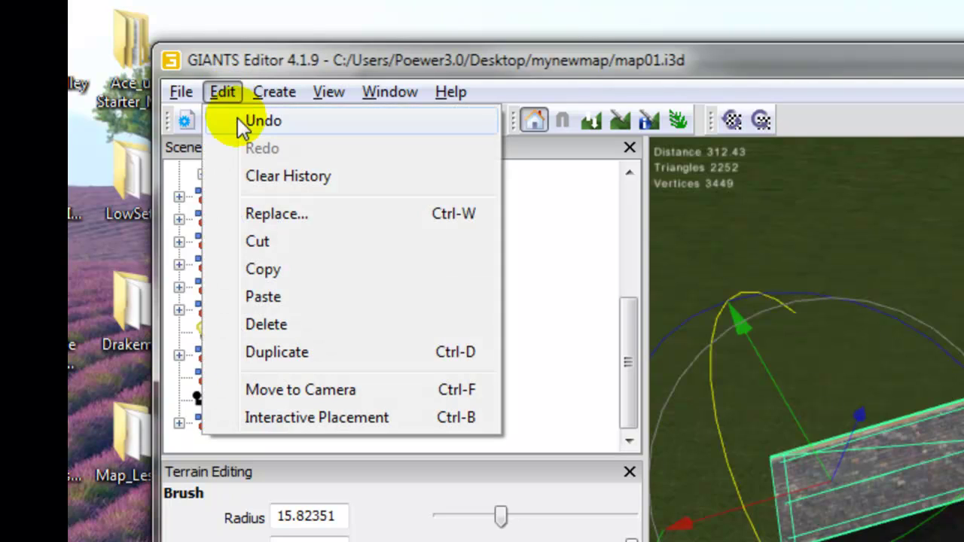
pyautogui.click(243, 123)
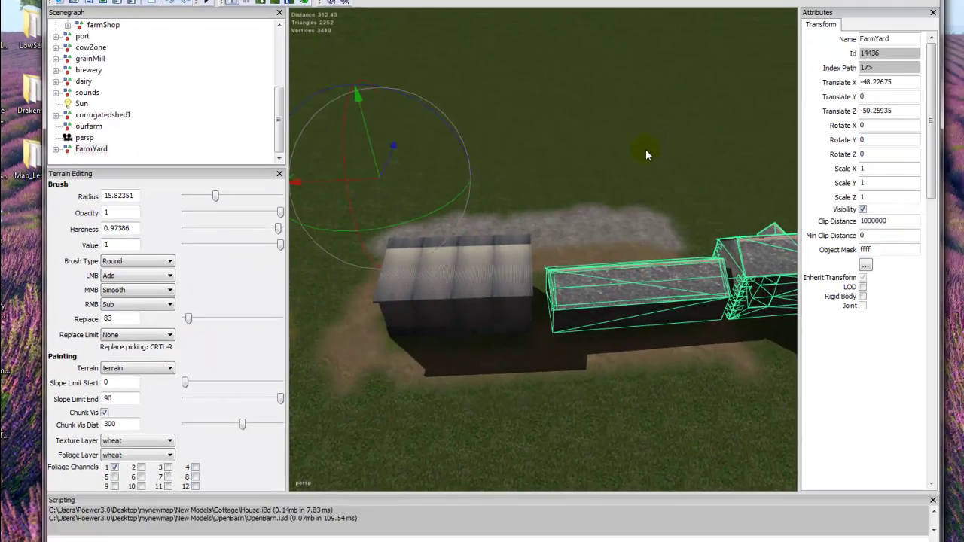
pyautogui.moveTo(550, 185); pyautogui.dragTo(419, 254, button='middle')
pyautogui.moveTo(447, 177)
pyautogui.mouseDown(button='middle')
pyautogui.moveTo(462, 109)
pyautogui.moveTo(490, 172)
pyautogui.moveTo(525, 198)
pyautogui.moveTo(525, 232)
pyautogui.moveTo(551, 171)
pyautogui.mouseUp(button='middle')
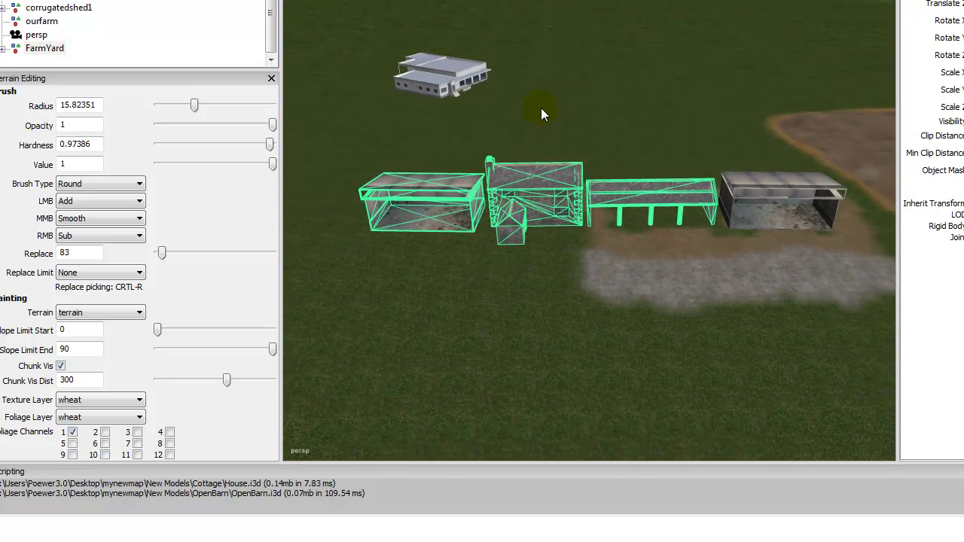
pyautogui.click(45, 49)
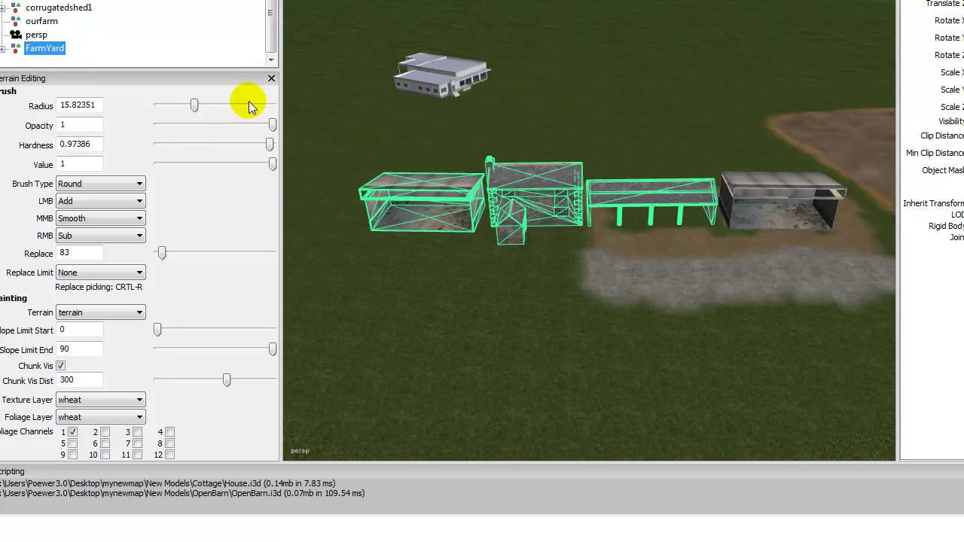
pyautogui.click(582, 174)
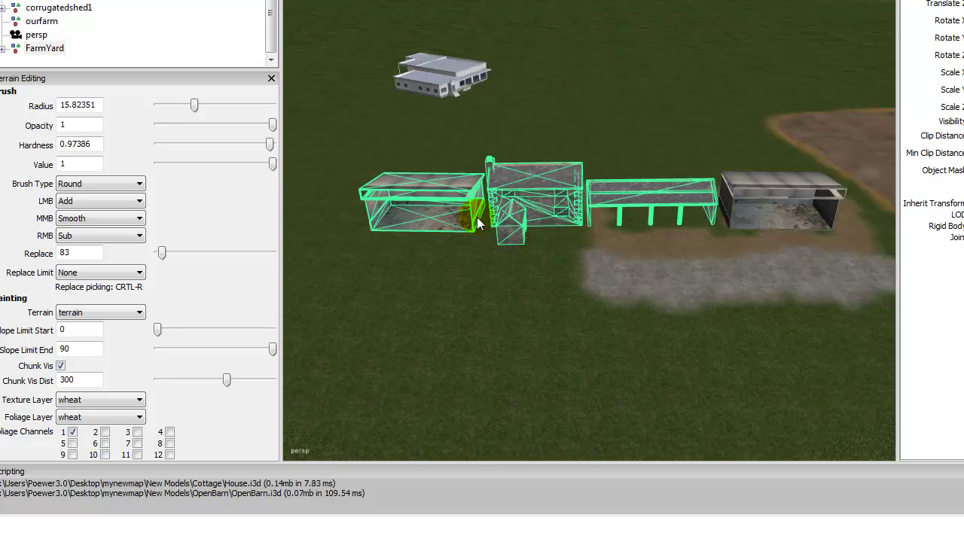
pyautogui.hotkey('ctrl', 'd')
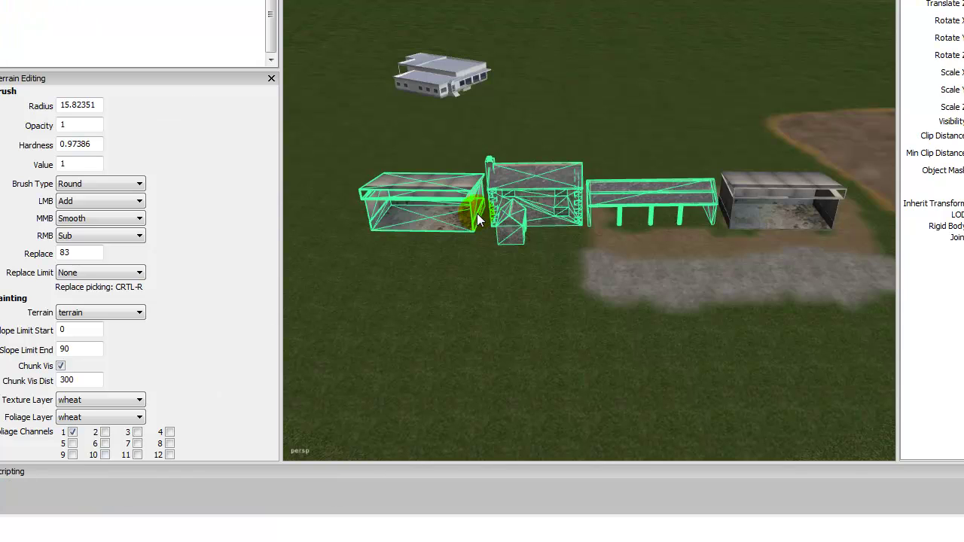
pyautogui.click(59, 50)
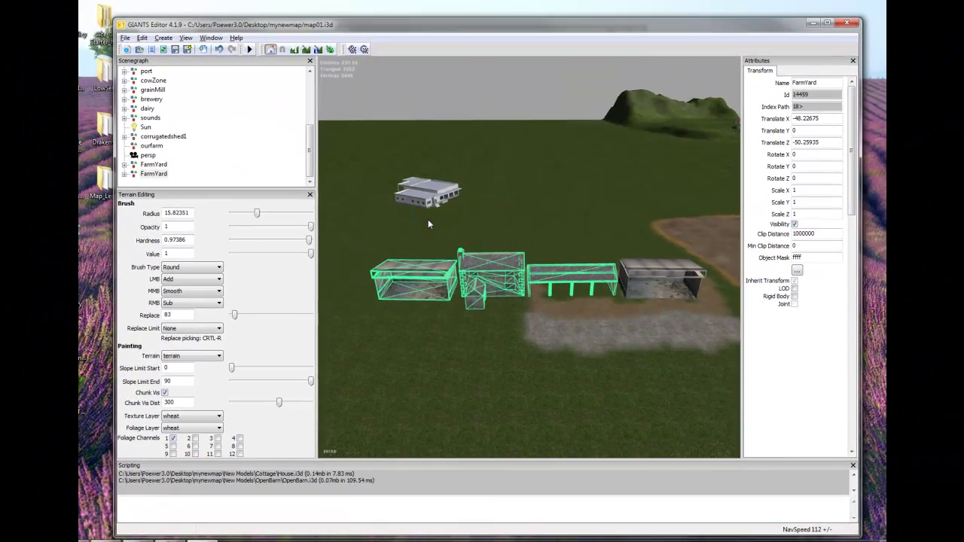
pyautogui.moveTo(431, 219); pyautogui.dragTo(571, 293)
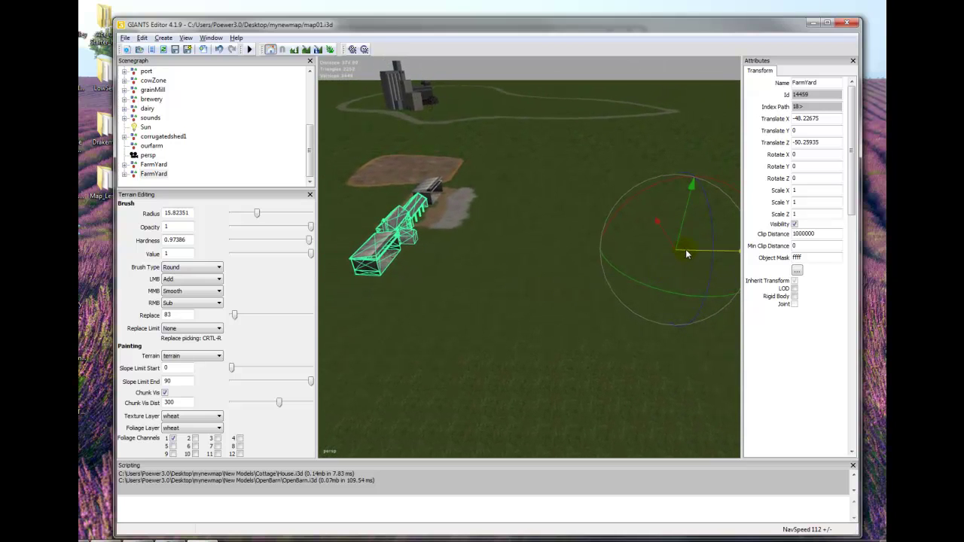
pyautogui.moveTo(686, 254); pyautogui.dragTo(720, 255)
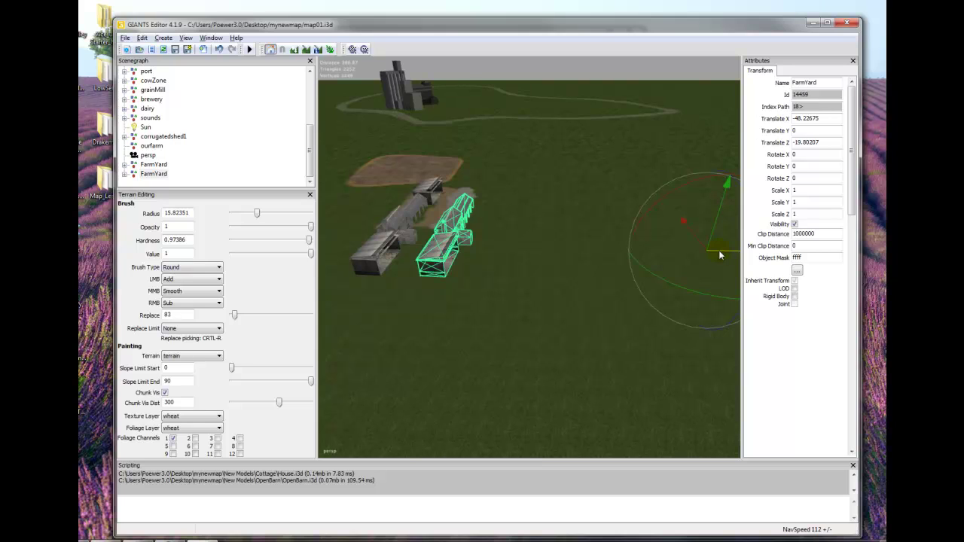
# Duplicate the moved FarmYard copy and shift the second copy further along the Z axis, to about Z 7.7
pyautogui.hotkey('ctrl', 'd')
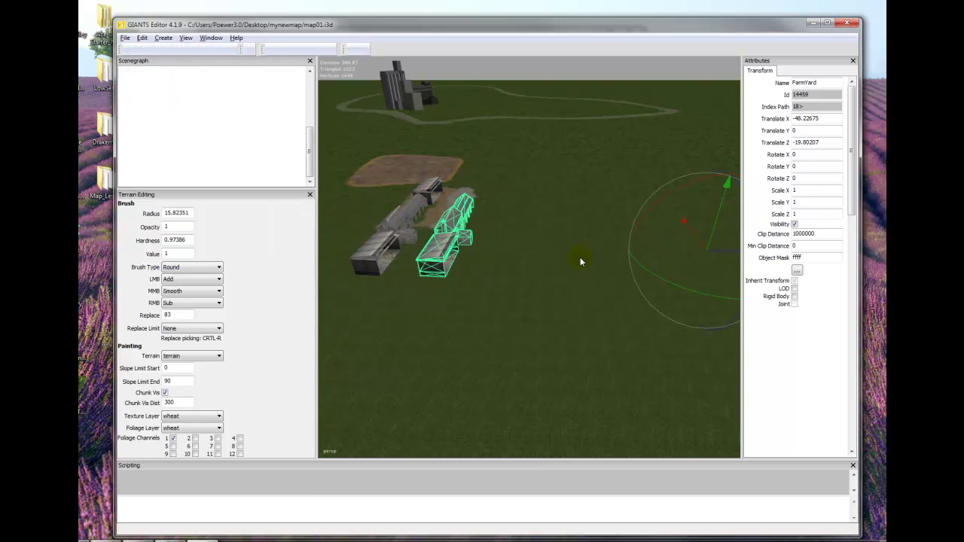
pyautogui.moveTo(711, 253); pyautogui.dragTo(748, 255)
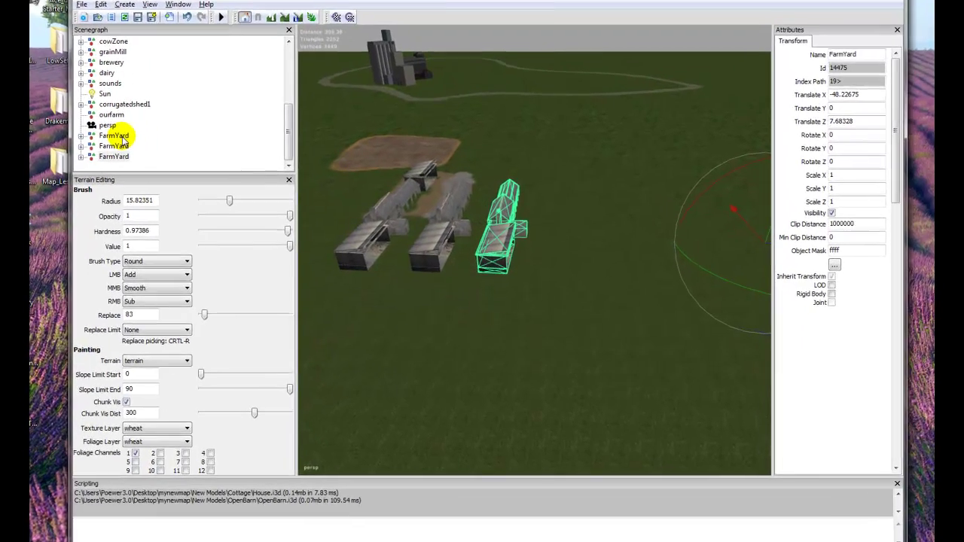
# Delete both duplicated FarmYard groups, keeping only the original
pyautogui.click(149, 155)
pyautogui.click(87, 135)
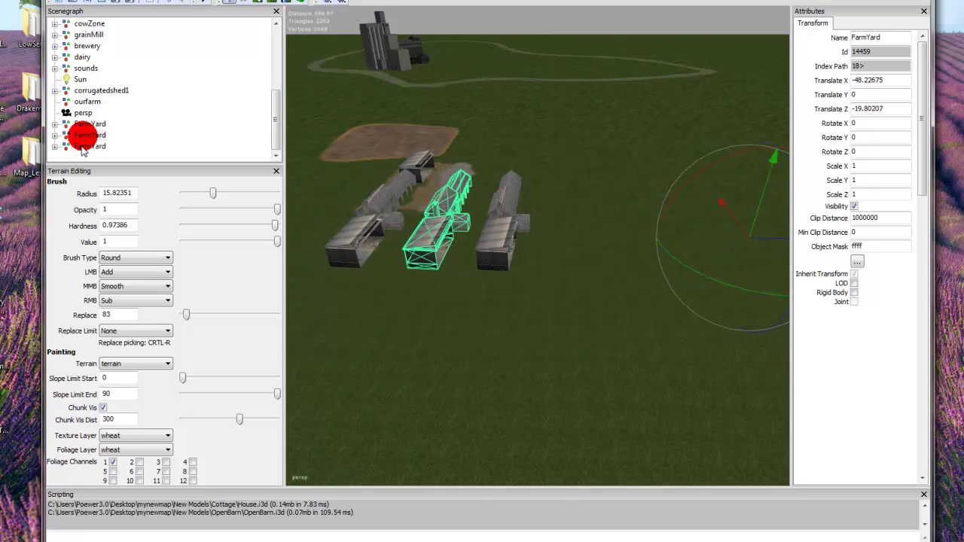
pyautogui.click(87, 147)
pyautogui.press('Delete')
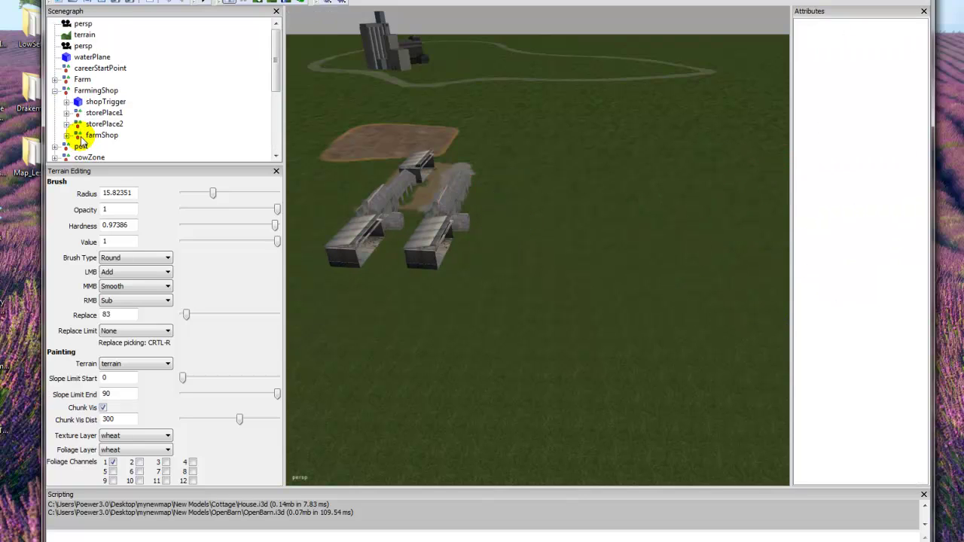
pyautogui.moveTo(275, 83); pyautogui.dragTo(275, 154)
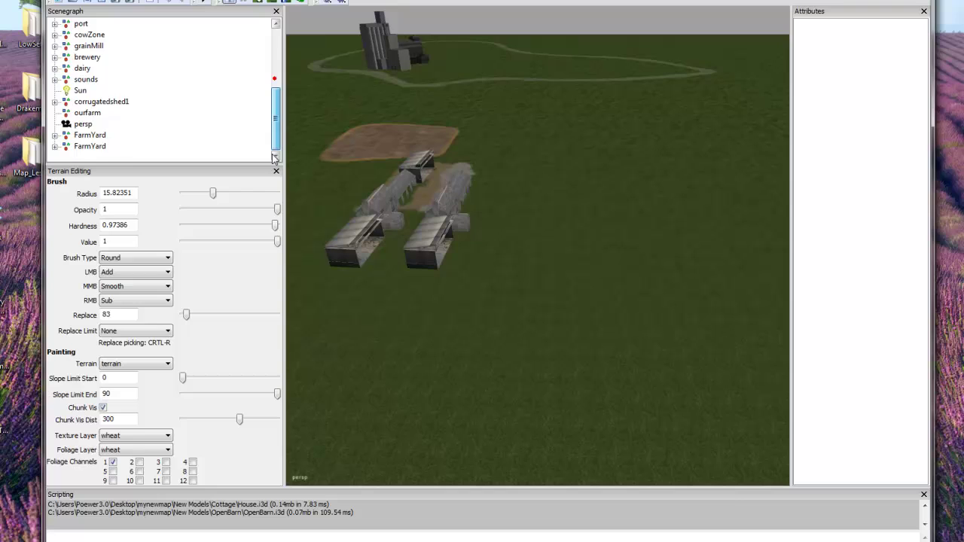
pyautogui.click(89, 147)
pyautogui.press('Delete')
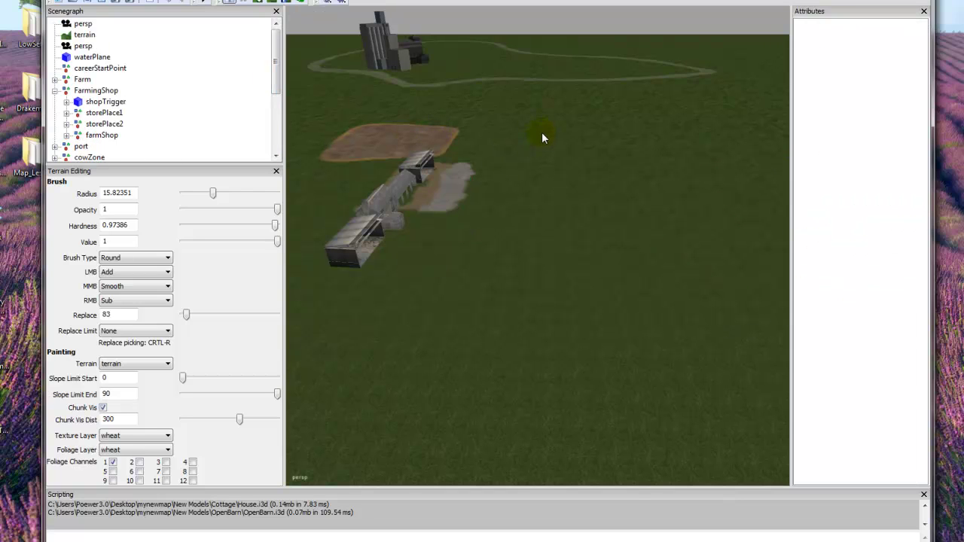
# Examine the row of farm buildings and the ground around it from several distances and angles
pyautogui.moveTo(572, 128); pyautogui.dragTo(467, 176, button='right')
pyautogui.scroll(2, 504, 119)
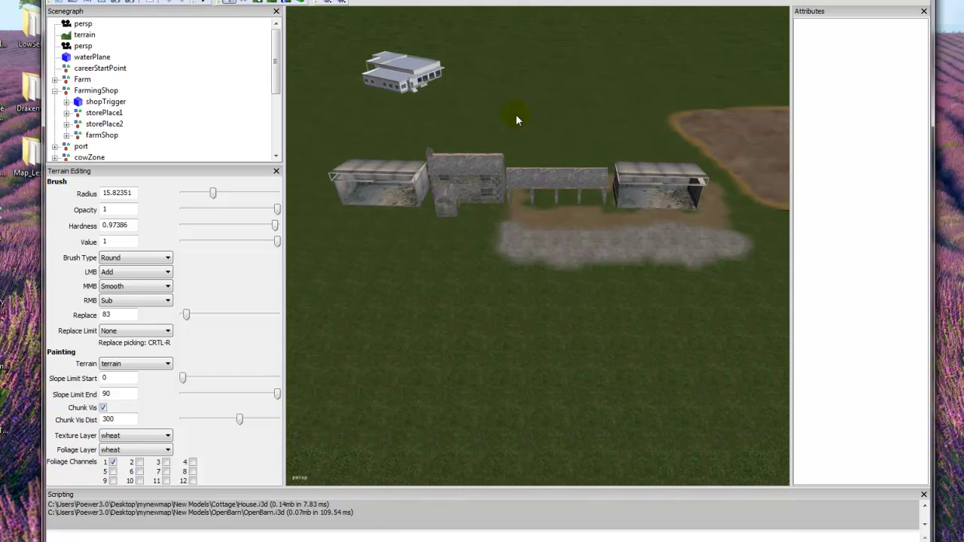
pyautogui.click(443, 187)
pyautogui.moveTo(684, 96); pyautogui.dragTo(495, 116, button='right')
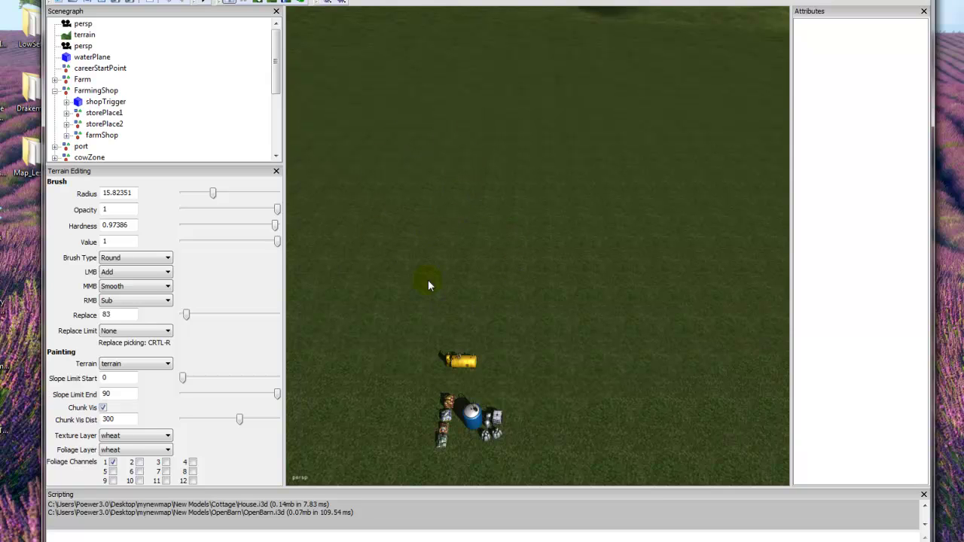
pyautogui.moveTo(384, 283); pyautogui.dragTo(595, 208, button='right')
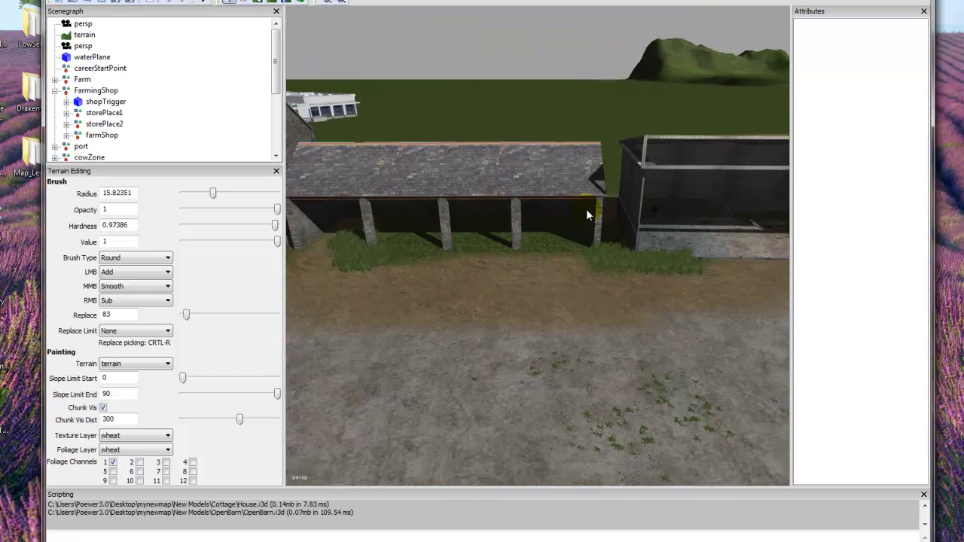
pyautogui.moveTo(504, 205); pyautogui.dragTo(513, 252, button='right')
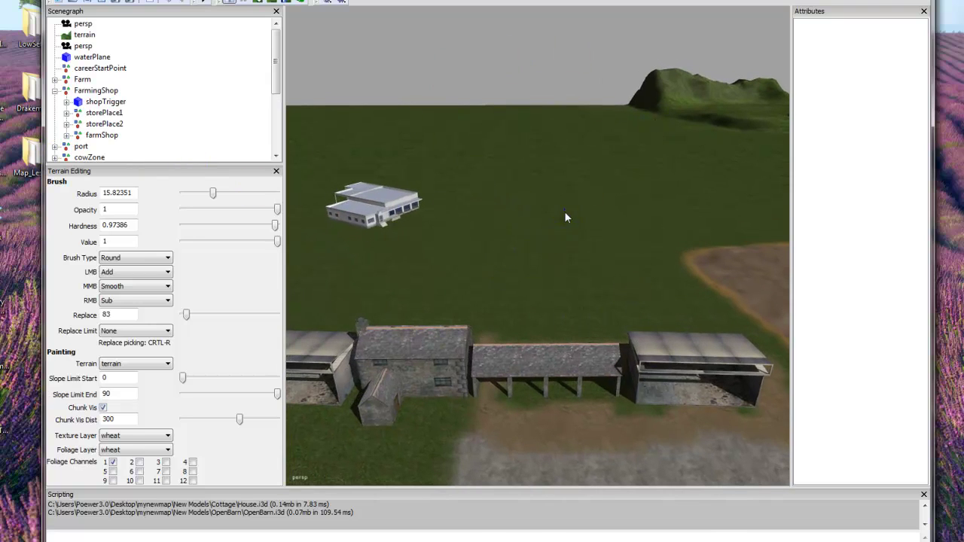
pyautogui.moveTo(565, 212); pyautogui.dragTo(564, 247, button='right')
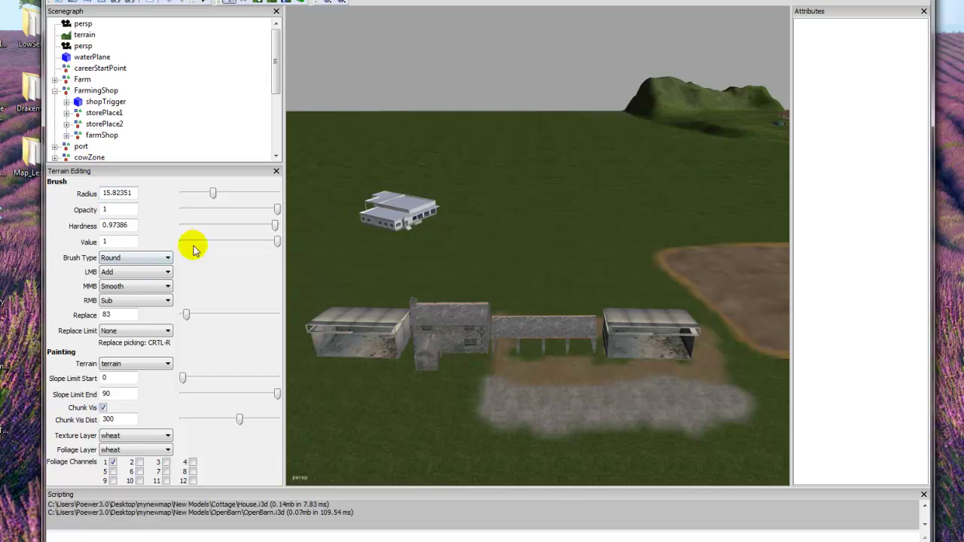
pyautogui.keyDown('alt'); pyautogui.moveTo(466, 172); pyautogui.dragTo(471, 151); pyautogui.keyUp('alt')
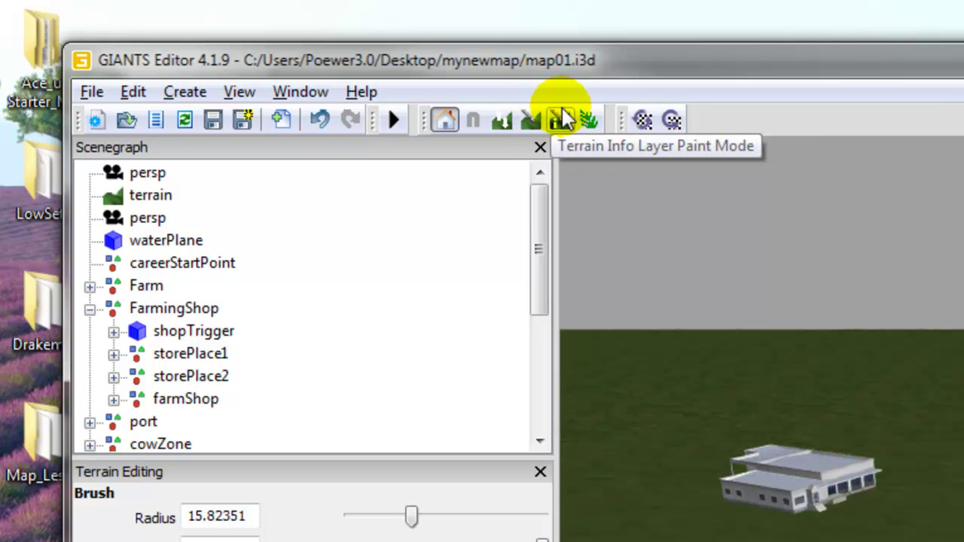
# Save the map01 scene and close the editor
pyautogui.click(214, 120)
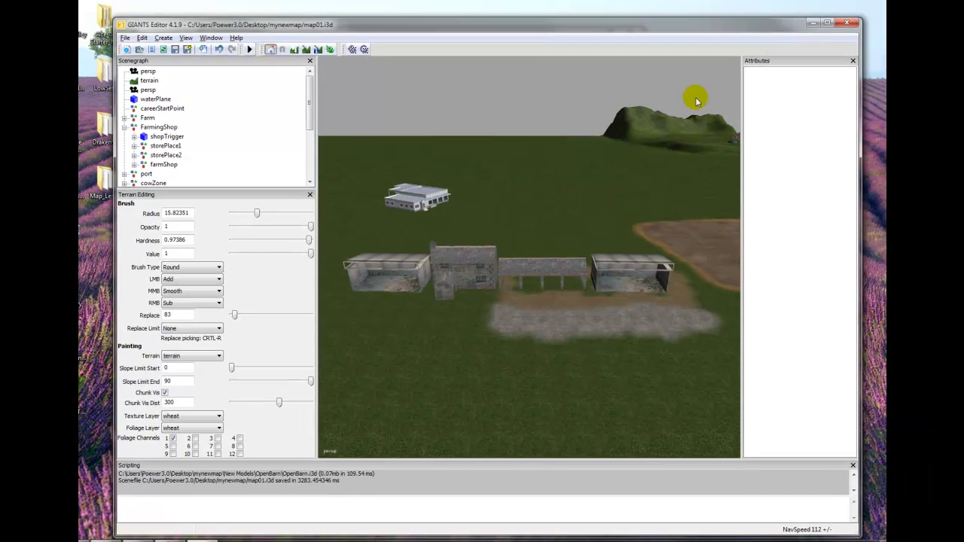
pyautogui.click(846, 25)
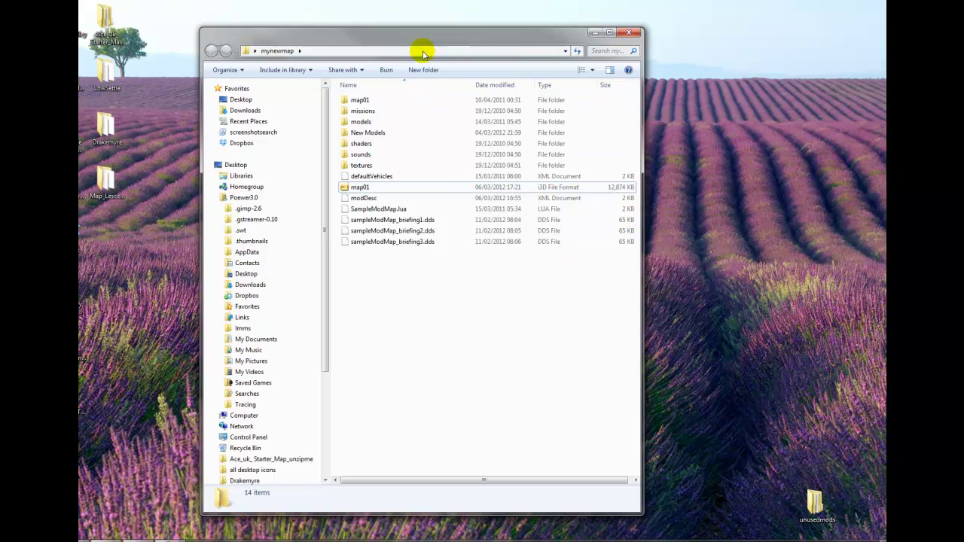
# Close the mynewmap folder window and move the mynewmap folder to a clear spot on the desktop
pyautogui.moveTo(418, 38); pyautogui.dragTo(420, 37)
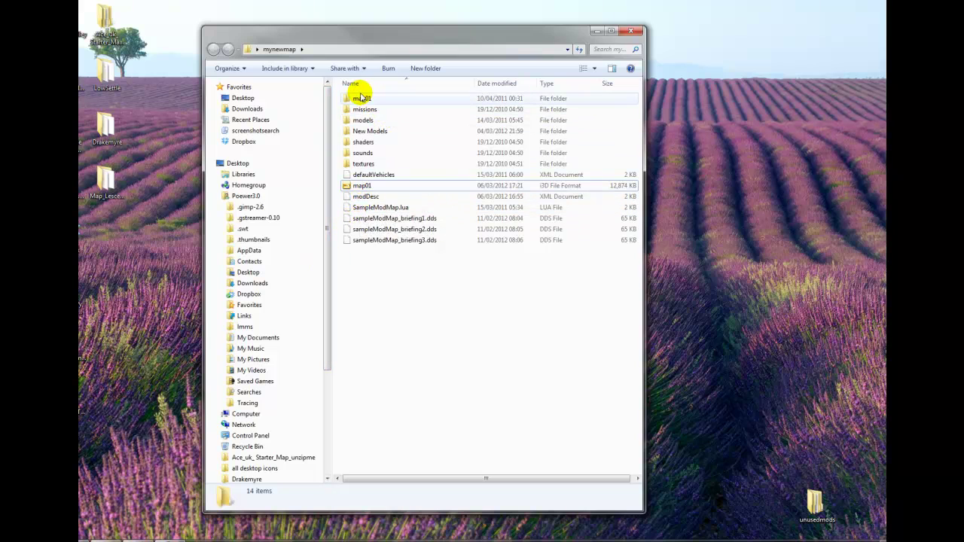
pyautogui.click(638, 34)
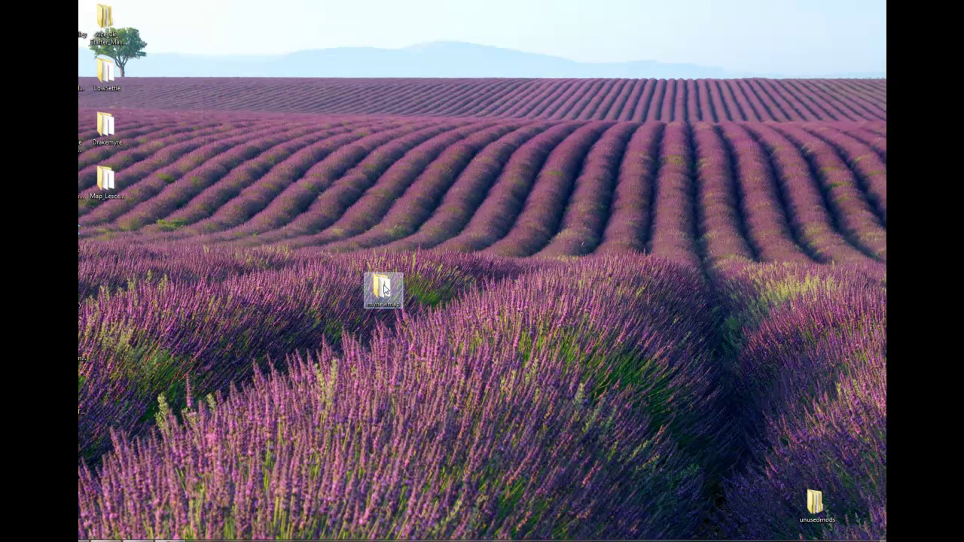
pyautogui.click(541, 180)
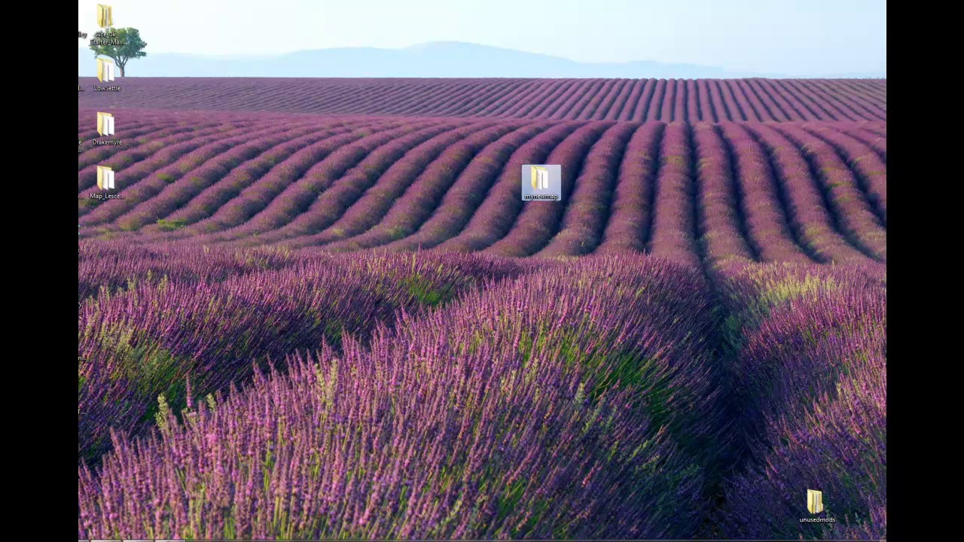
# Open the FarmingSimulator2011 mods folder in Windows Explorer and place its window so that the mynewmap desktop folder stays accessible
pyautogui.click(87, 497)
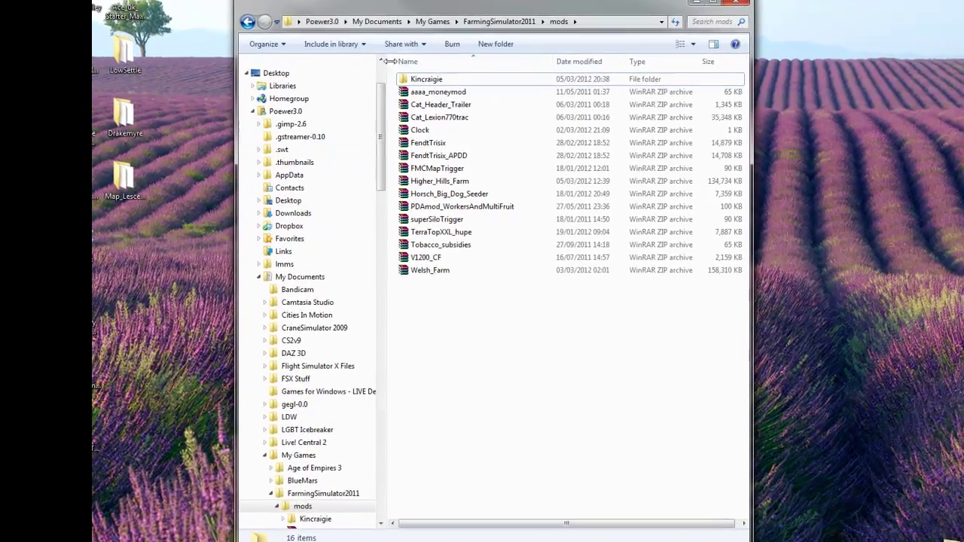
pyautogui.moveTo(452, 6); pyautogui.dragTo(239, 9)
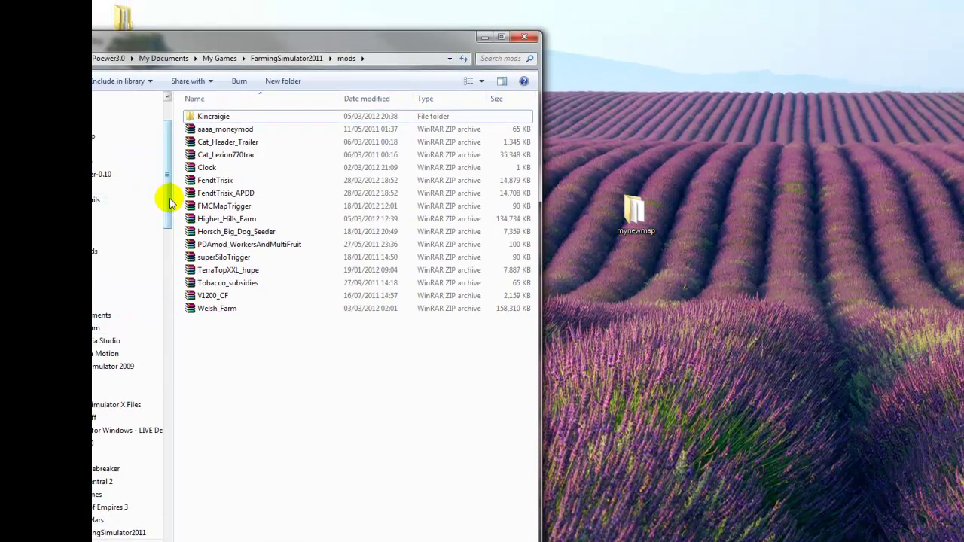
pyautogui.moveTo(167, 164); pyautogui.dragTo(170, 191)
pyautogui.moveTo(170, 223); pyautogui.dragTo(93, 22)
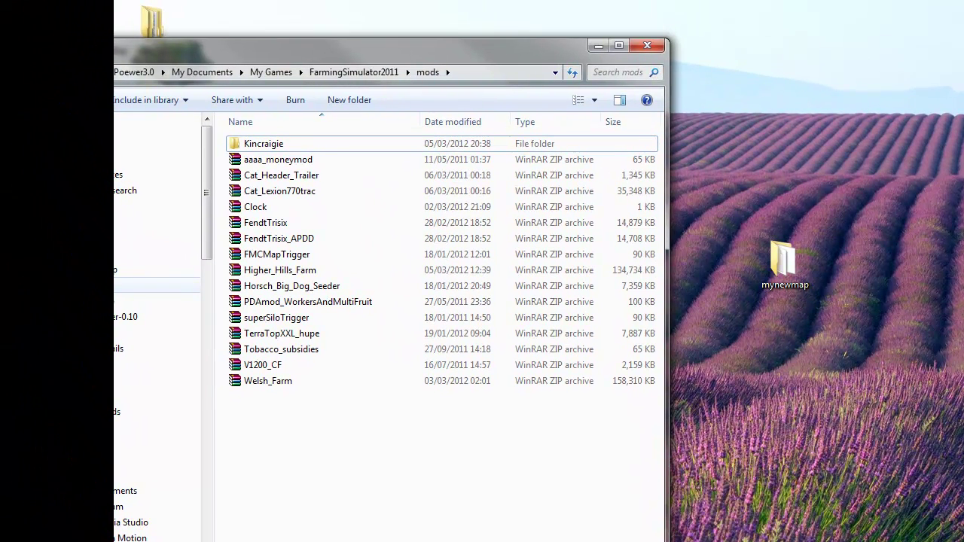
pyautogui.moveTo(203, 226); pyautogui.dragTo(204, 287)
pyautogui.scroll(4, 207, 271)
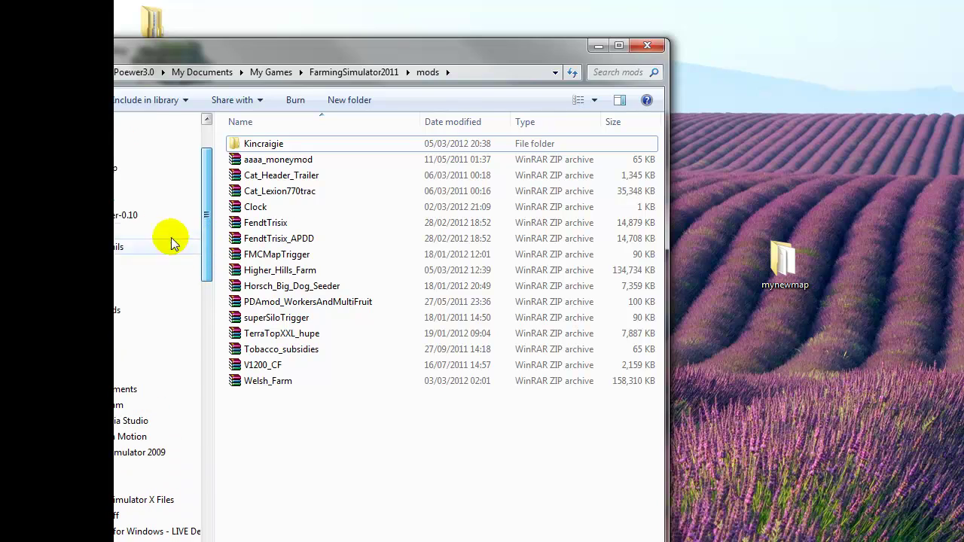
# Move the mynewmap folder from the desktop into the mods folder under FarmingSimulator2011
pyautogui.moveTo(203, 236); pyautogui.dragTo(192, 273)
pyautogui.moveTo(200, 237); pyautogui.dragTo(177, 260)
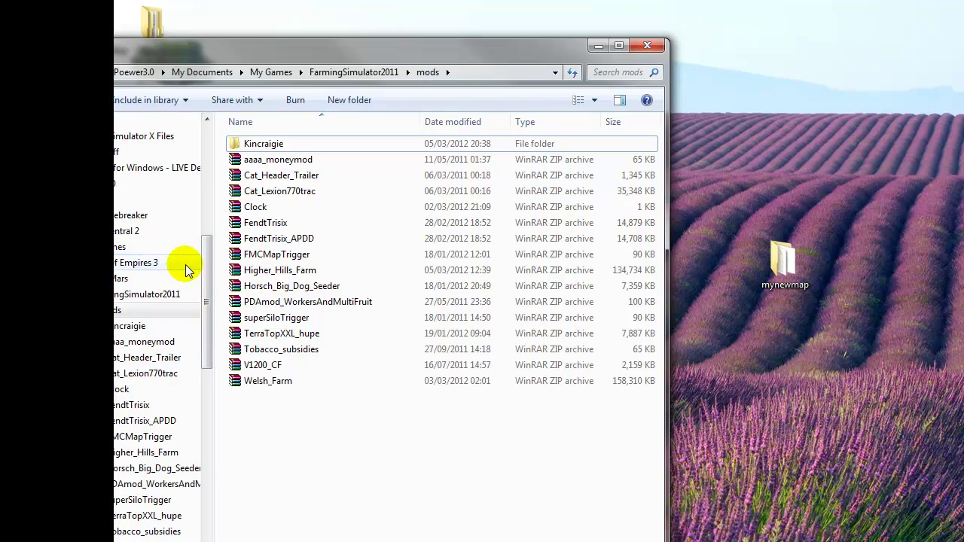
pyautogui.doubleClick(151, 293)
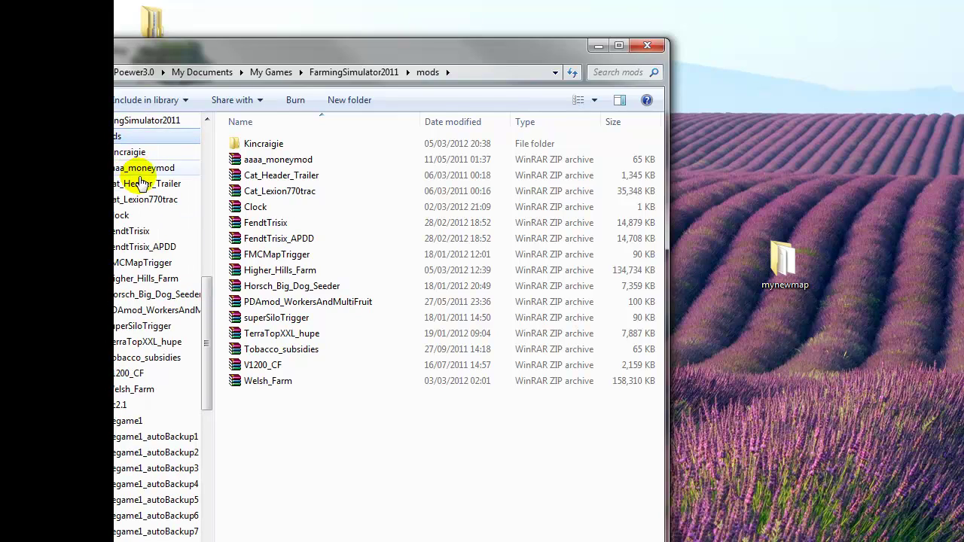
pyautogui.moveTo(205, 317); pyautogui.dragTo(211, 298)
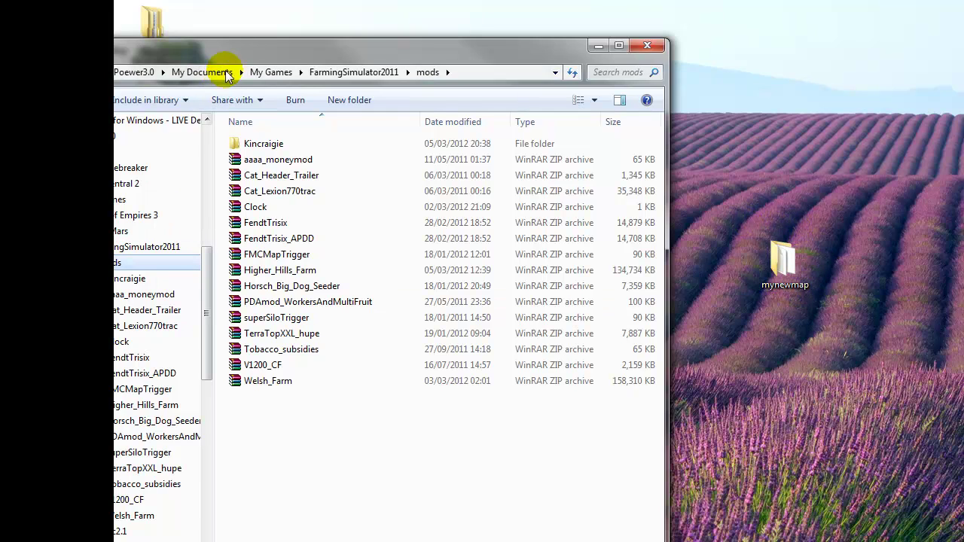
pyautogui.moveTo(238, 51); pyautogui.dragTo(308, 46)
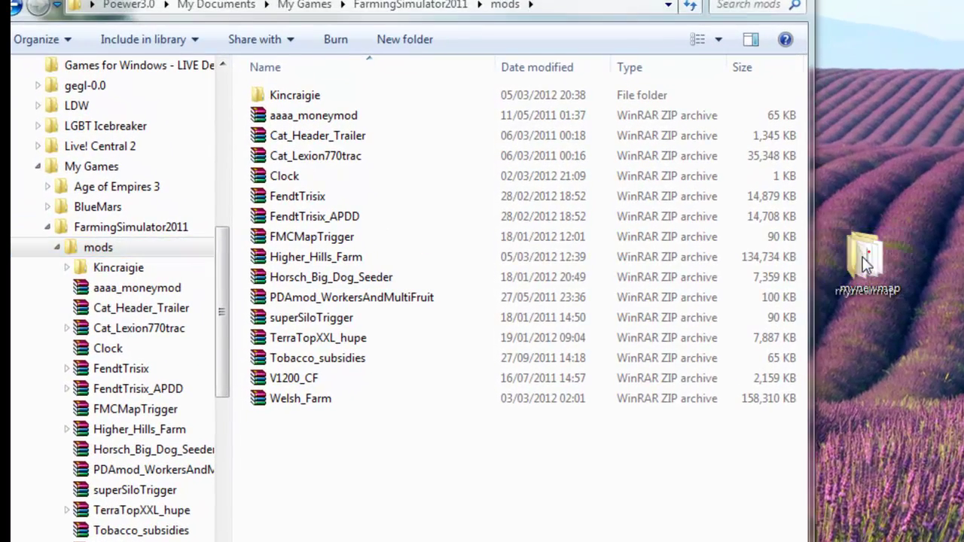
pyautogui.moveTo(784, 259); pyautogui.dragTo(99, 246)
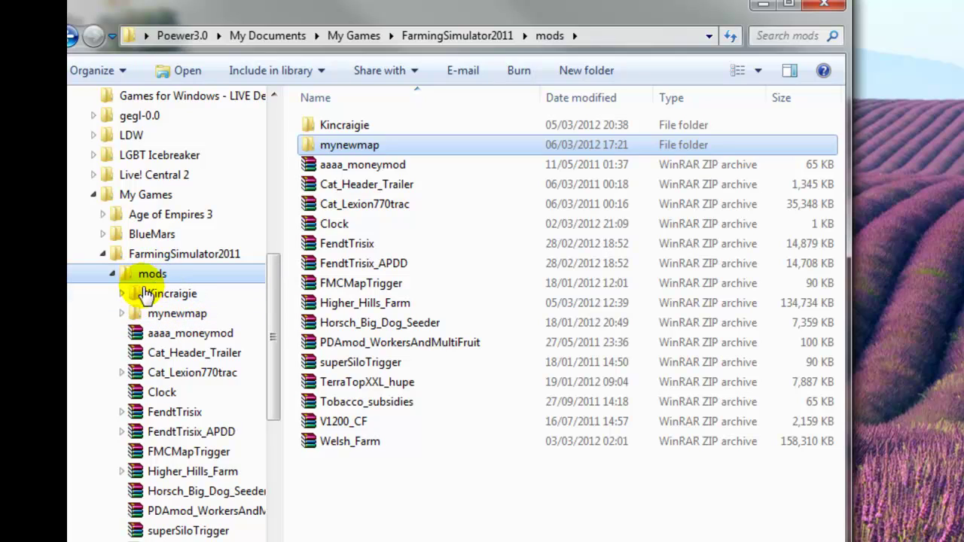
pyautogui.click(167, 320)
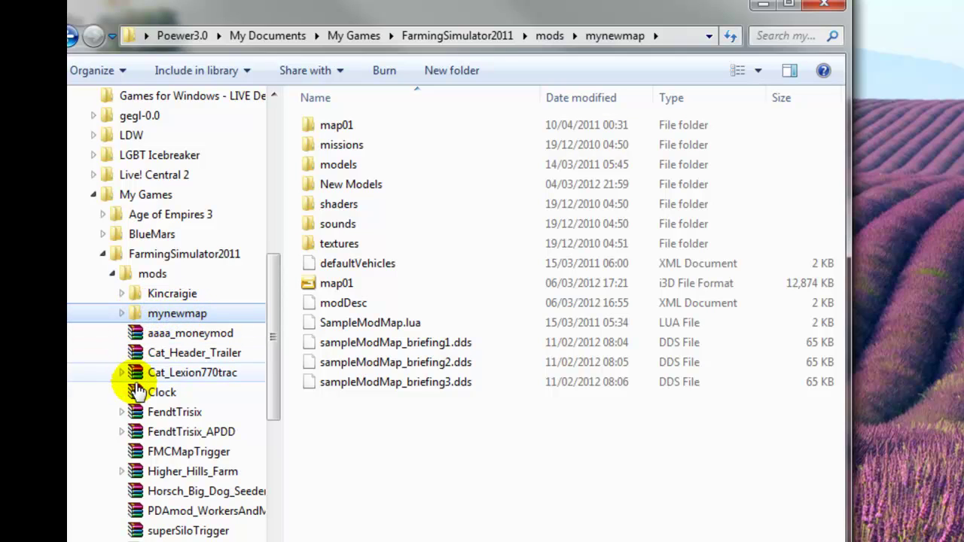
pyautogui.moveTo(394, 414); pyautogui.dragTo(318, 128)
pyautogui.rightClick(339, 163)
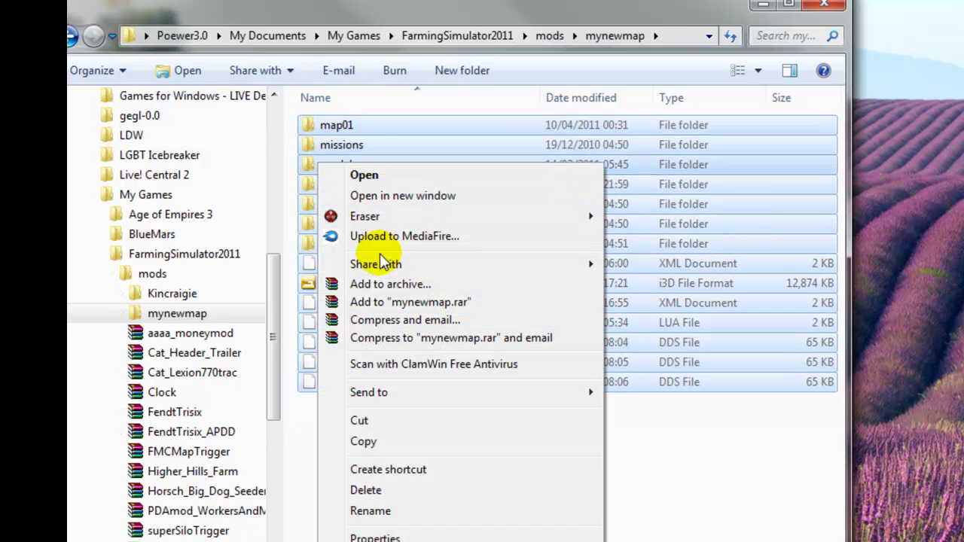
pyautogui.click(387, 283)
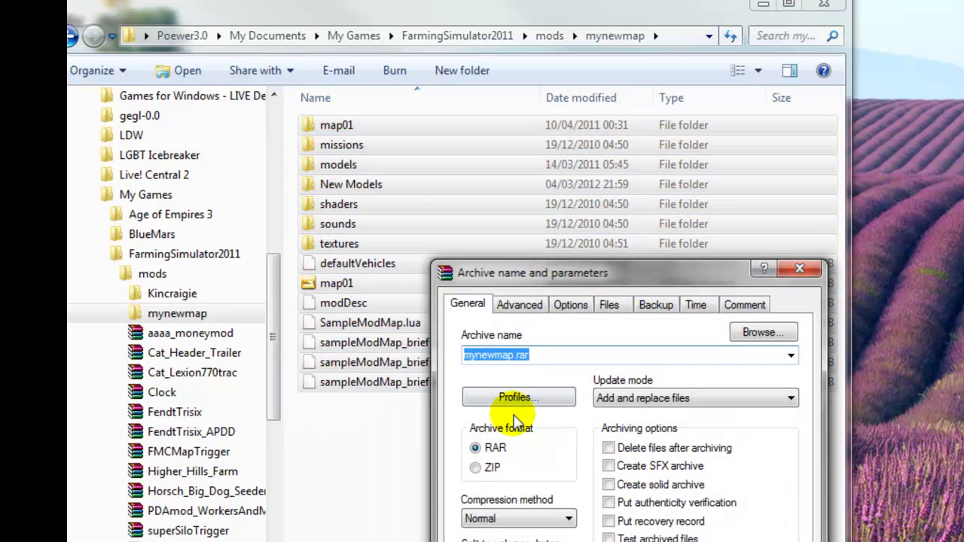
pyautogui.click(476, 467)
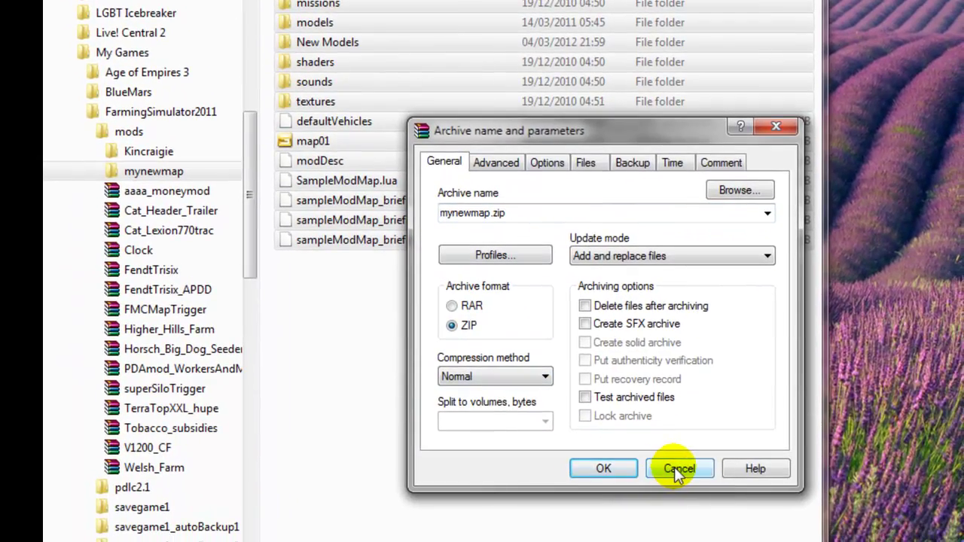
pyautogui.click(676, 467)
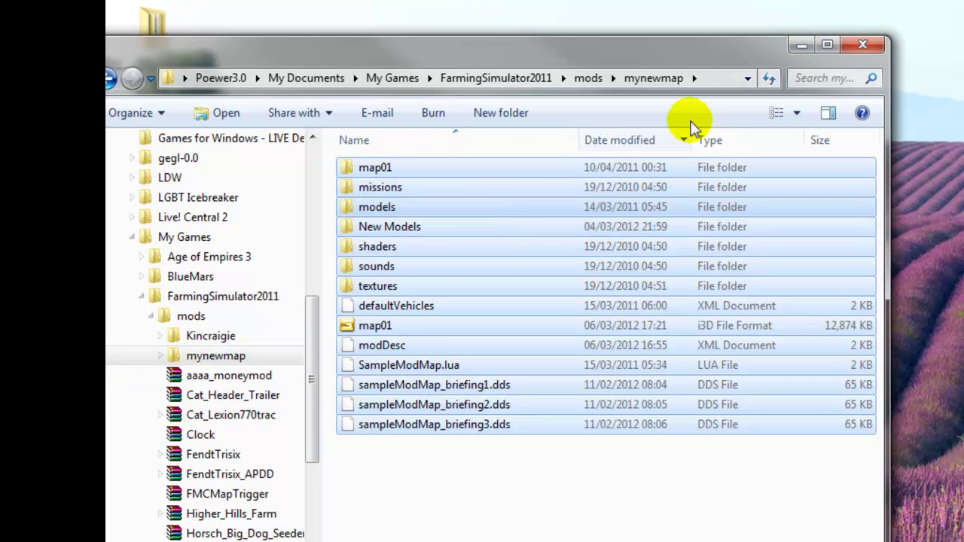
# Review the folder path from My Documents through My Games and FarmingSimulator2011, and display the contents of mods
pyautogui.moveTo(701, 42); pyautogui.dragTo(769, 42)
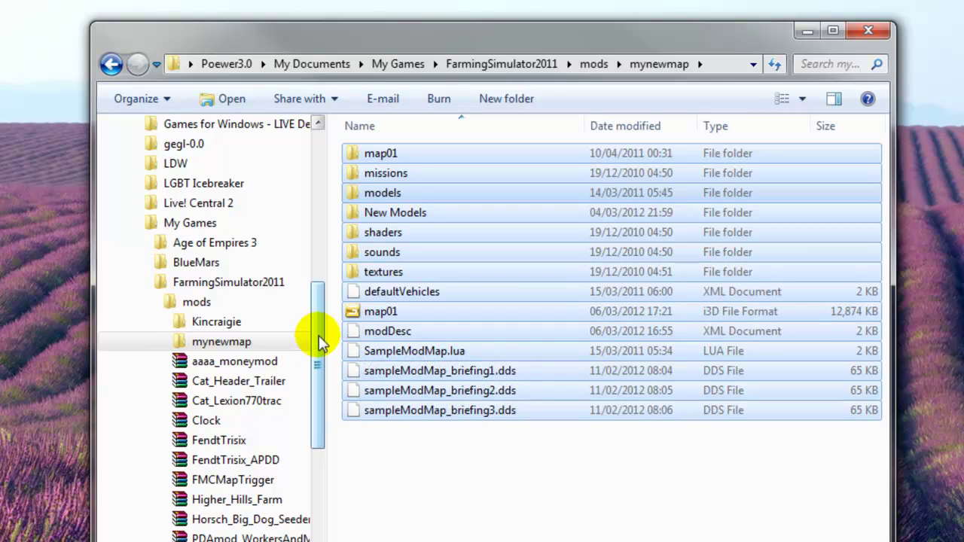
pyautogui.moveTo(318, 335)
pyautogui.mouseDown()
pyautogui.moveTo(327, 176)
pyautogui.moveTo(317, 336)
pyautogui.mouseUp()
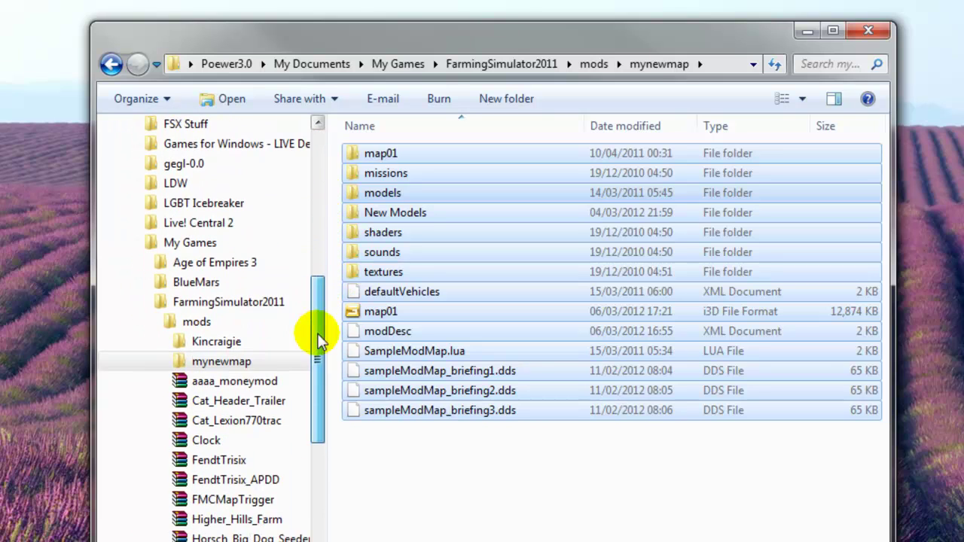
pyautogui.click(172, 364)
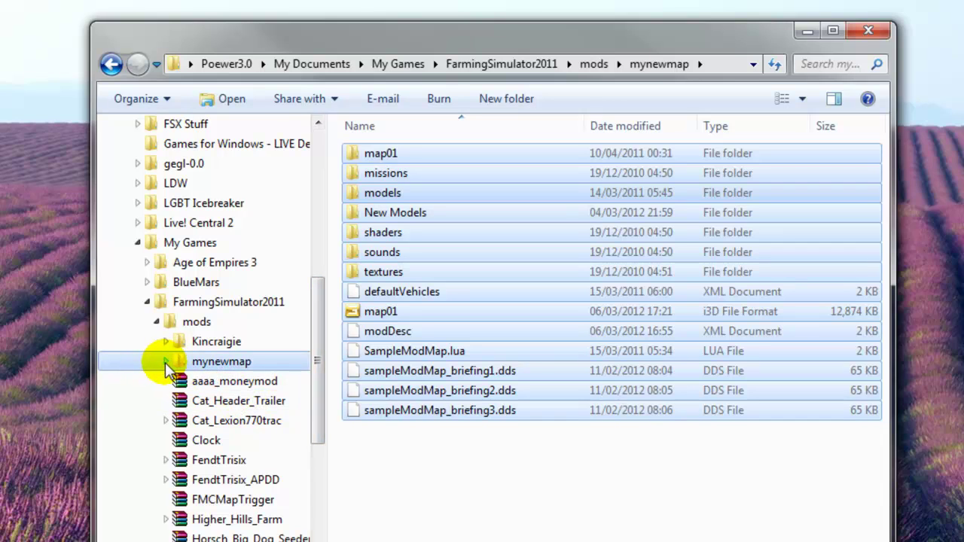
pyautogui.scroll(9, 168, 367)
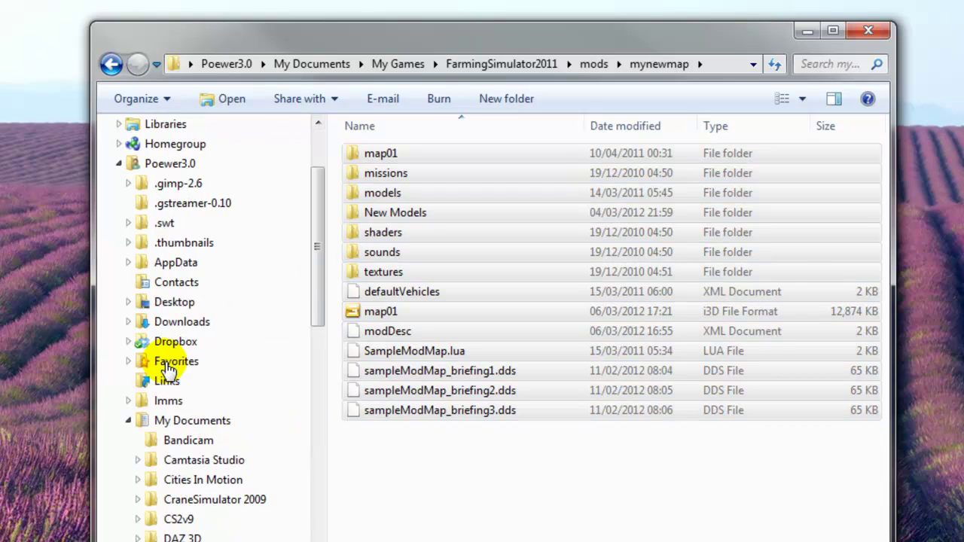
pyautogui.click(129, 422)
pyautogui.click(129, 421)
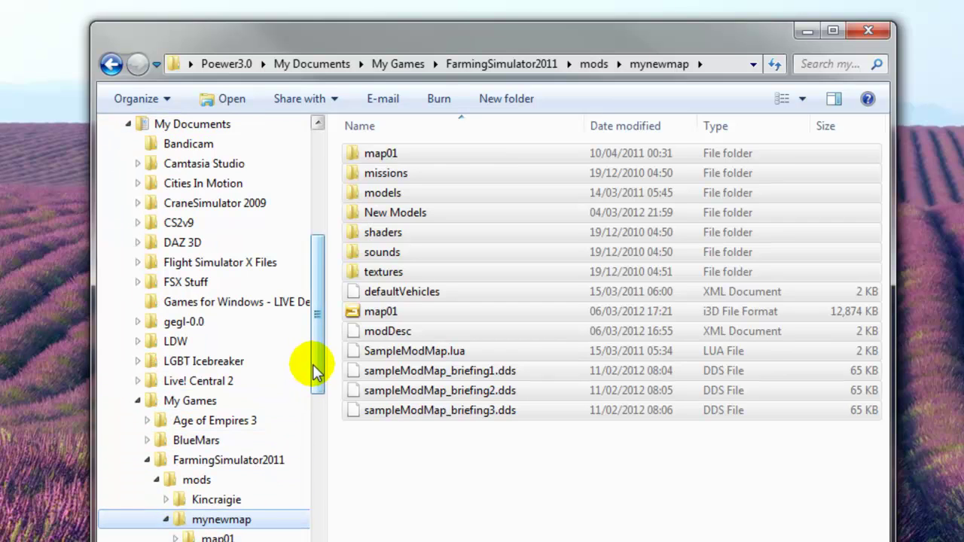
pyautogui.moveTo(317, 370); pyautogui.dragTo(258, 400)
pyautogui.click(166, 401)
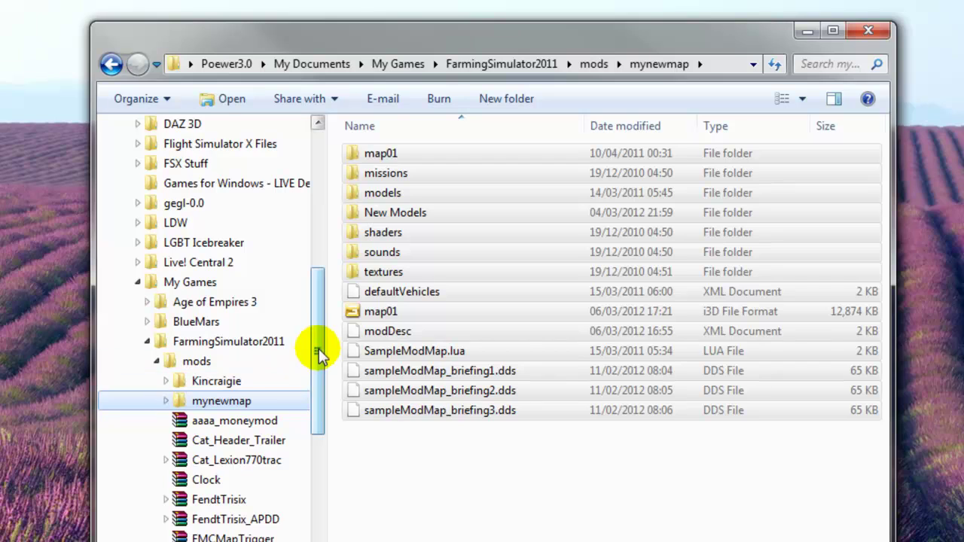
pyautogui.moveTo(318, 351); pyautogui.dragTo(318, 383)
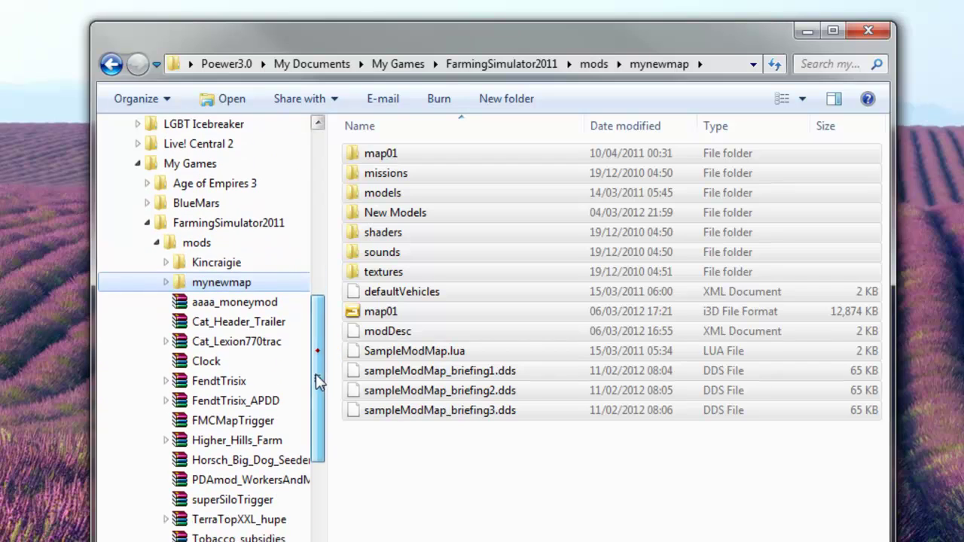
pyautogui.click(200, 248)
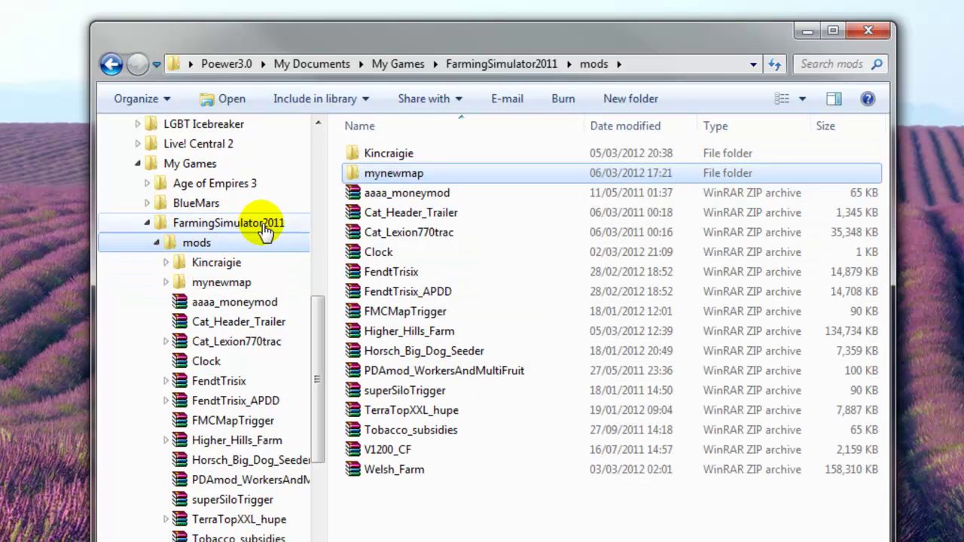
# Go up to the FarmingSimulator2011 folder, look over its savegame folders and open savegame4
pyautogui.click(213, 226)
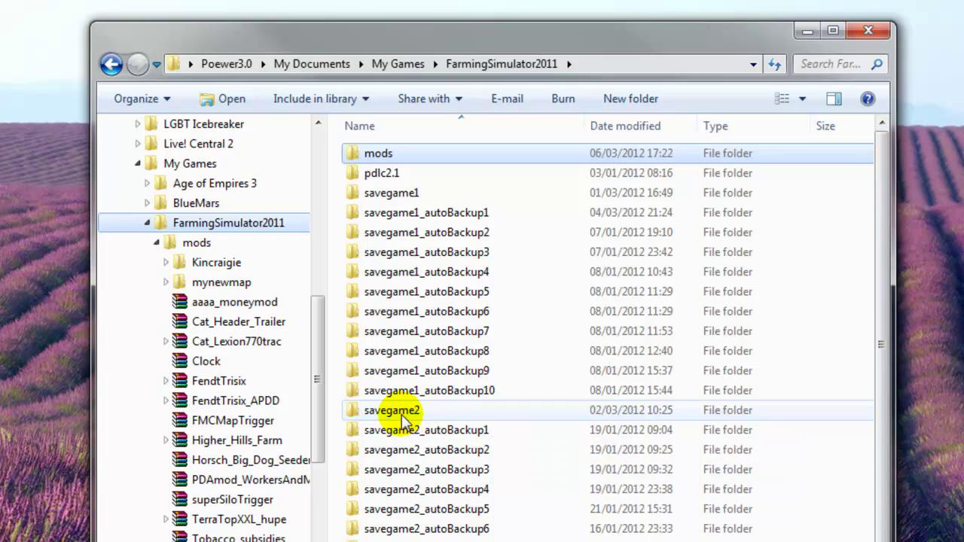
pyautogui.click(399, 196)
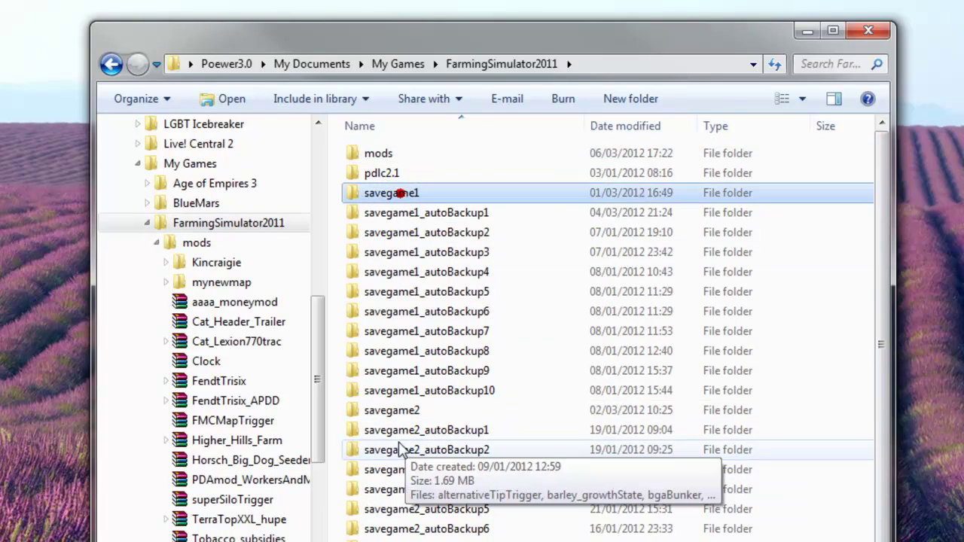
pyautogui.click(390, 414)
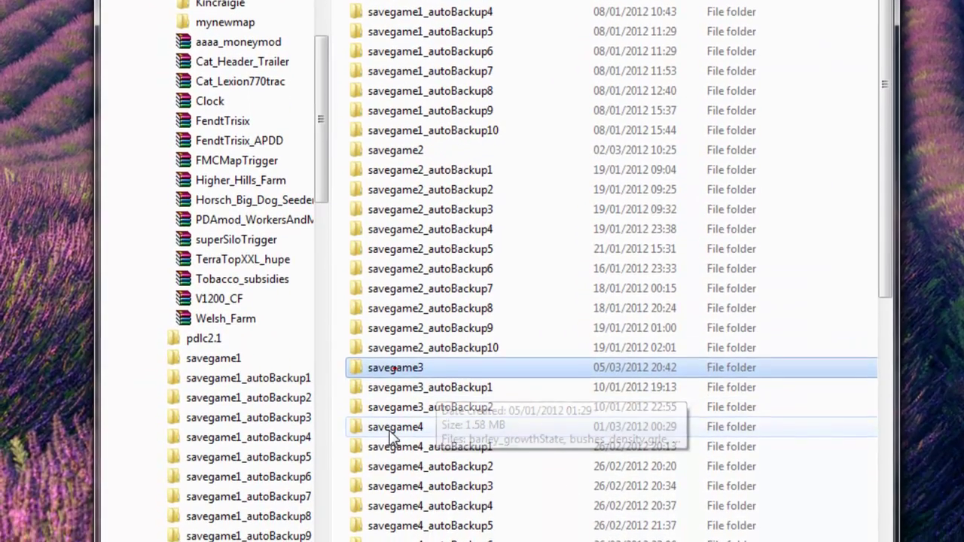
pyautogui.click(399, 427)
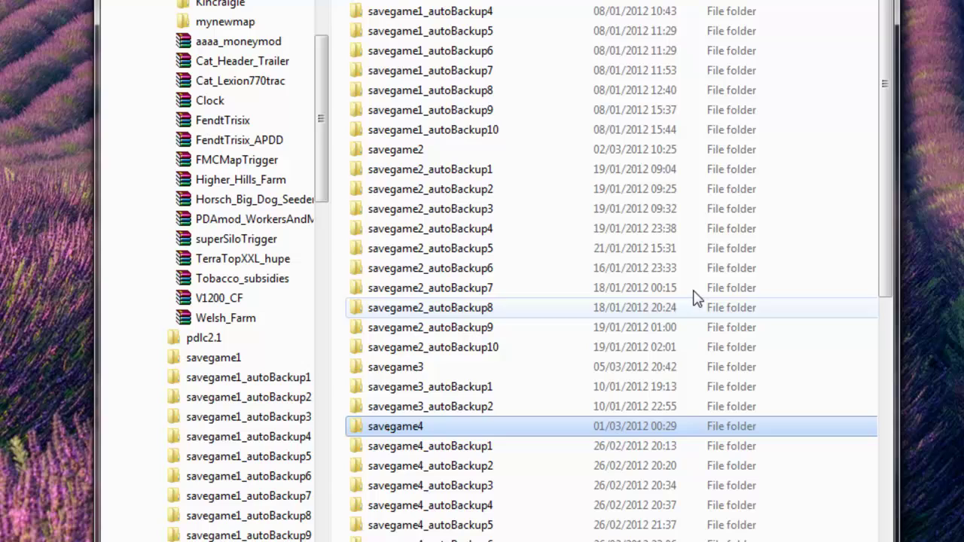
pyautogui.doubleClick(386, 429)
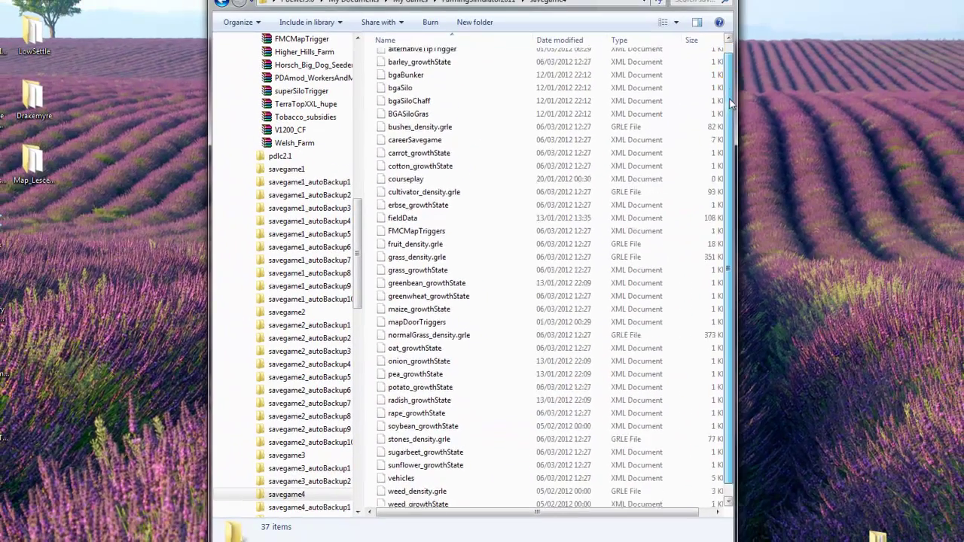
# Open the vehicles XML file of savegame4 in Notepad++ and arrange the editor window so the code is readable
pyautogui.scroll(-2, 411, 467)
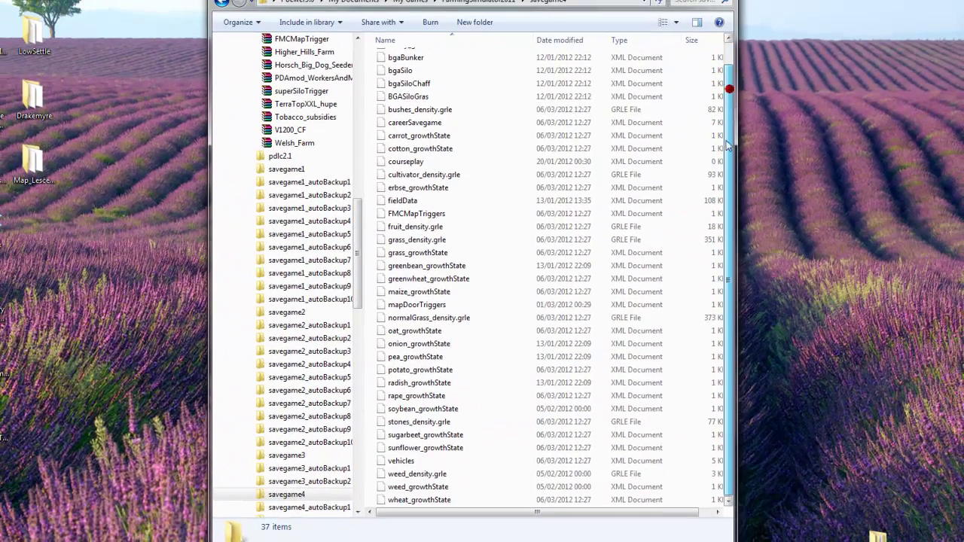
pyautogui.click(405, 464)
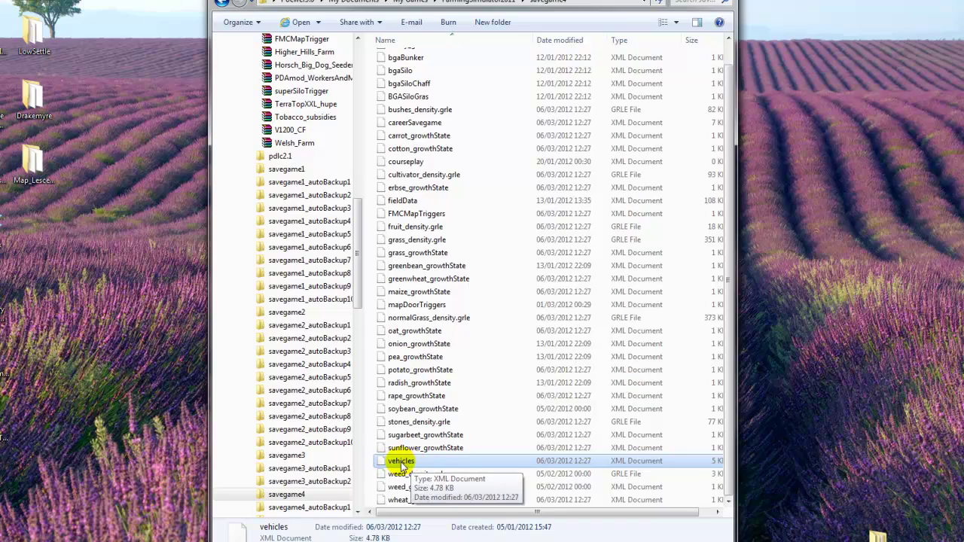
pyautogui.rightClick(401, 466)
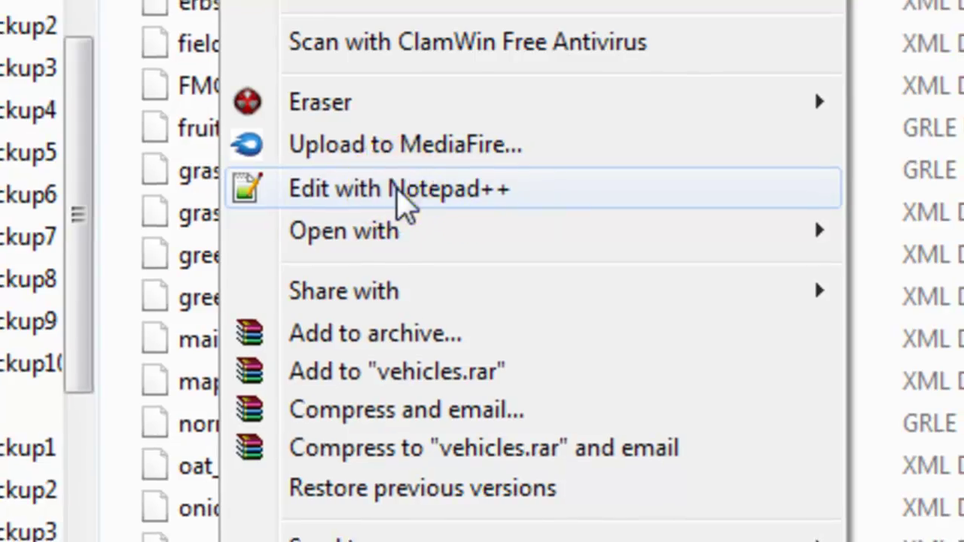
pyautogui.click(401, 190)
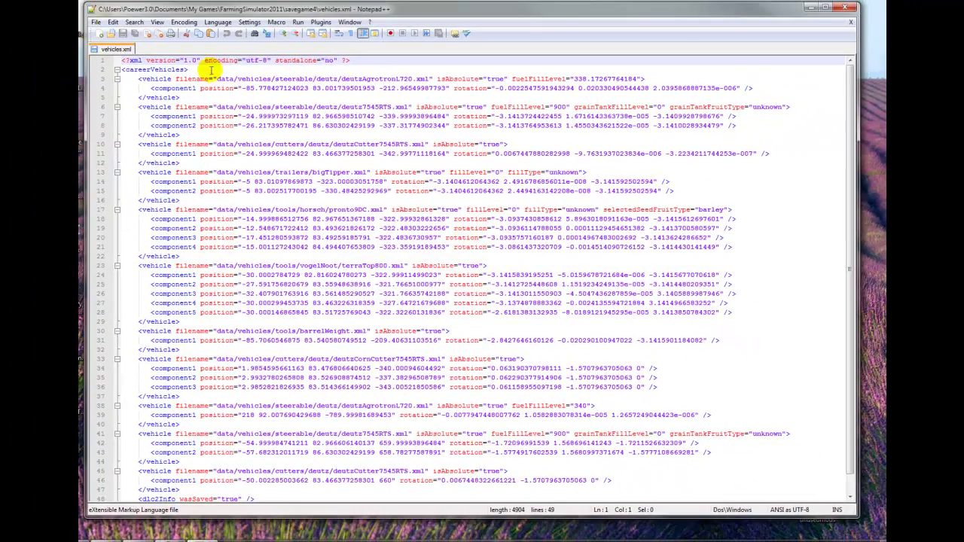
pyautogui.moveTo(684, 15); pyautogui.dragTo(692, 45)
pyautogui.moveTo(95, 251); pyautogui.dragTo(136, 245)
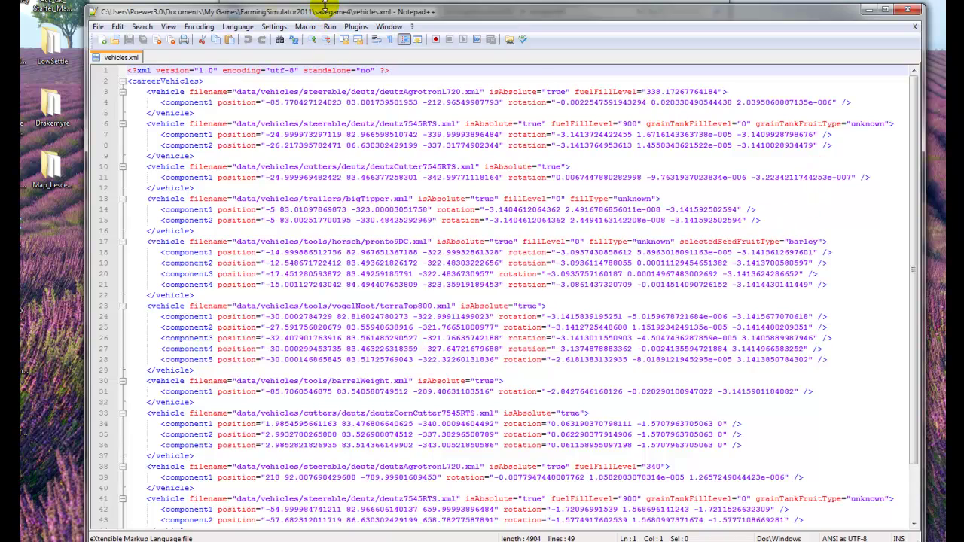
pyautogui.moveTo(324, 6); pyautogui.dragTo(324, 0)
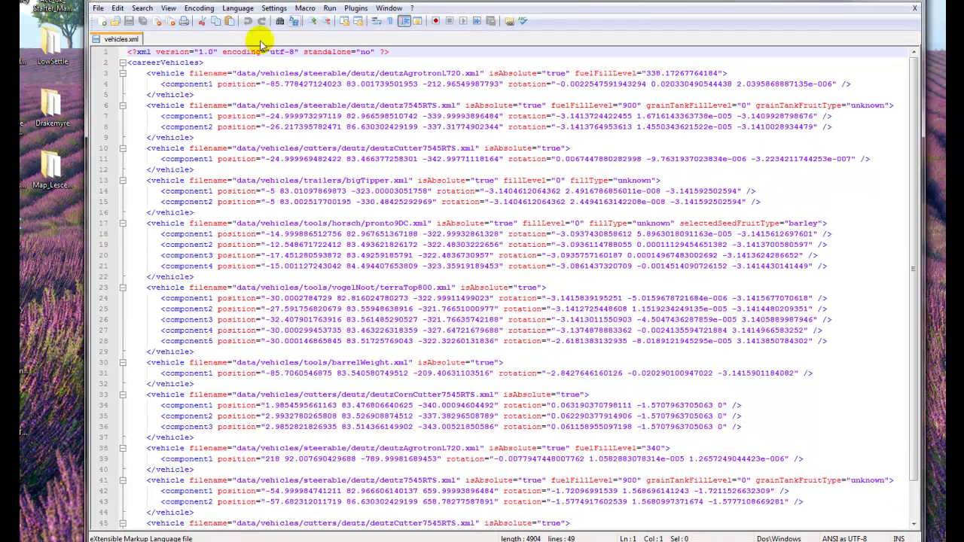
# Copy everything between the opening and closing careerVehicles tags in vehicles.xml, from the first vehicle entry through the dlc2Info line
pyautogui.click(150, 63)
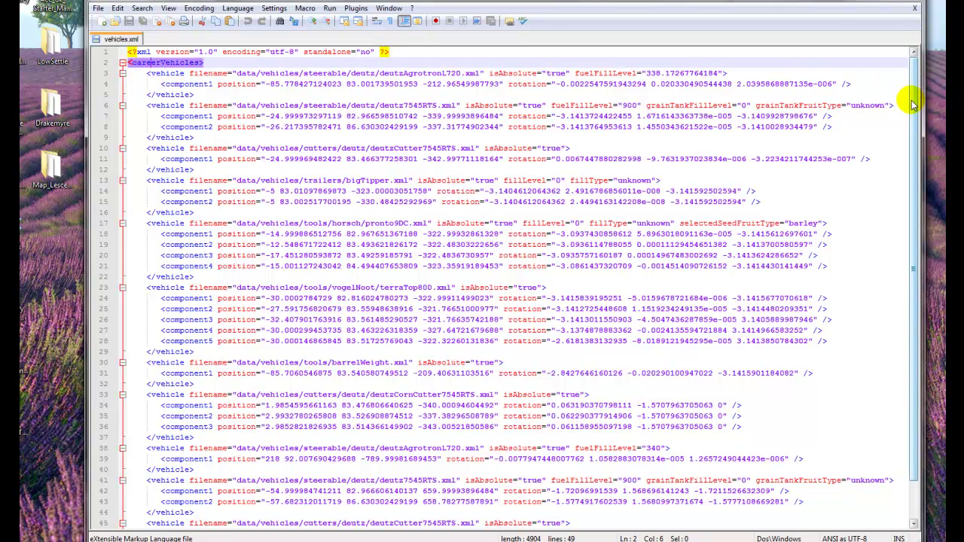
pyautogui.scroll(-2, 909, 125)
pyautogui.scroll(2, 912, 150)
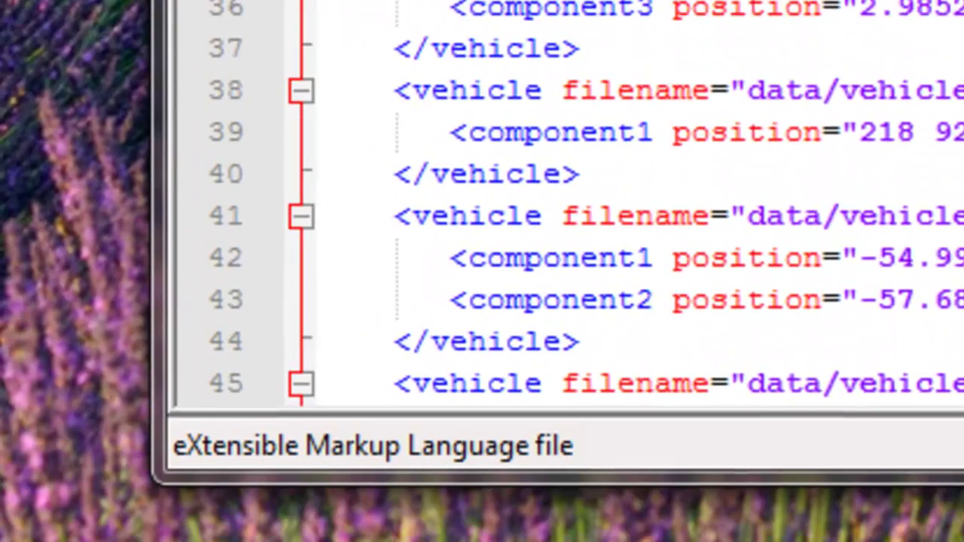
pyautogui.scroll(-2, 294, 444)
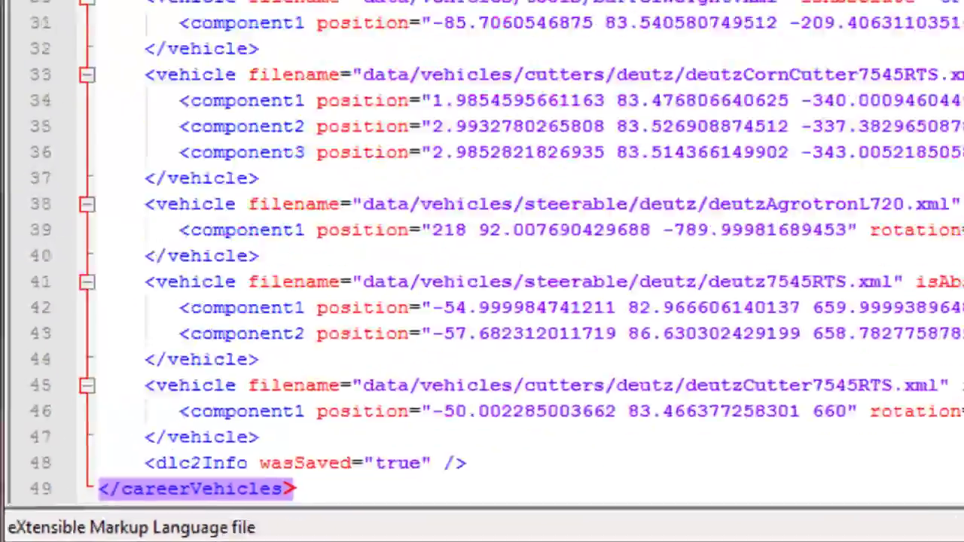
pyautogui.scroll(2, 928, 136)
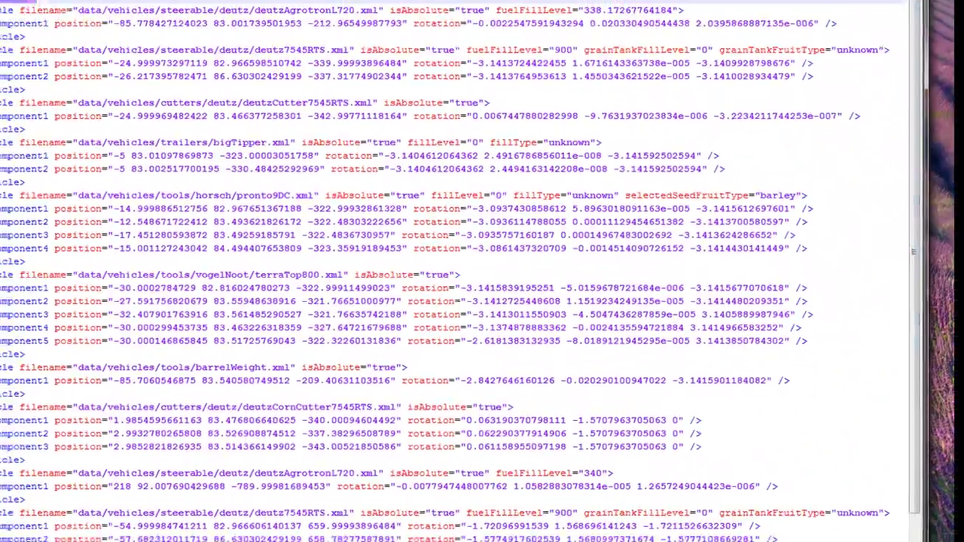
pyautogui.click(54, 43)
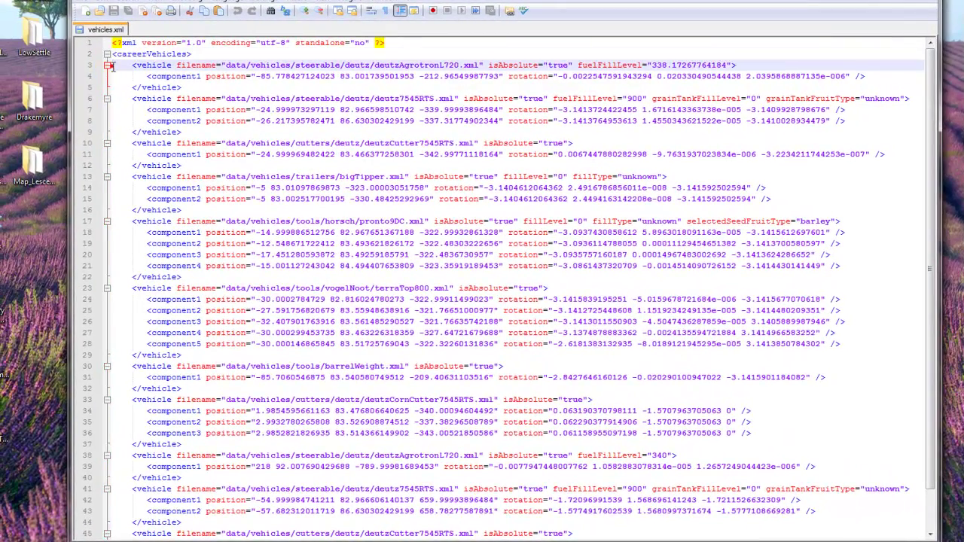
pyautogui.moveTo(68, 62); pyautogui.dragTo(250, 522)
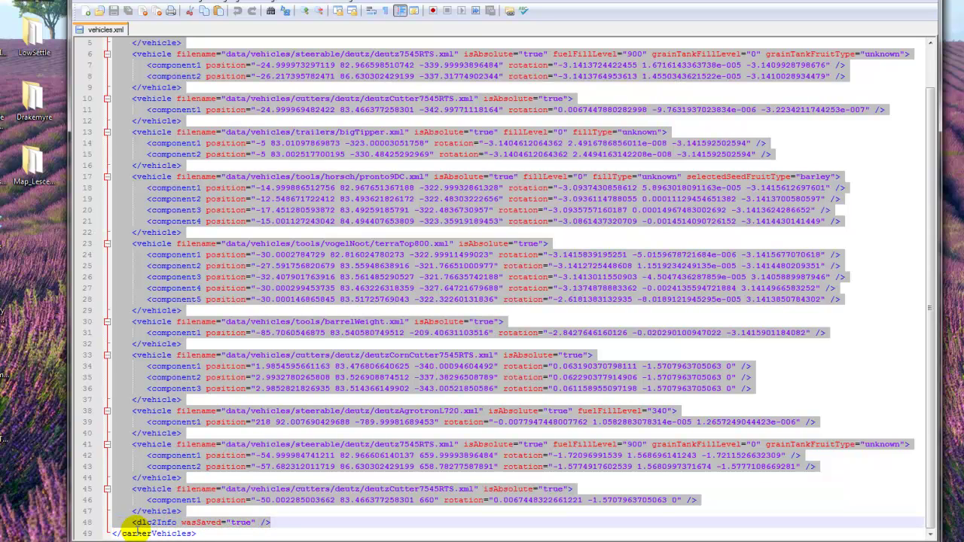
pyautogui.rightClick(269, 360)
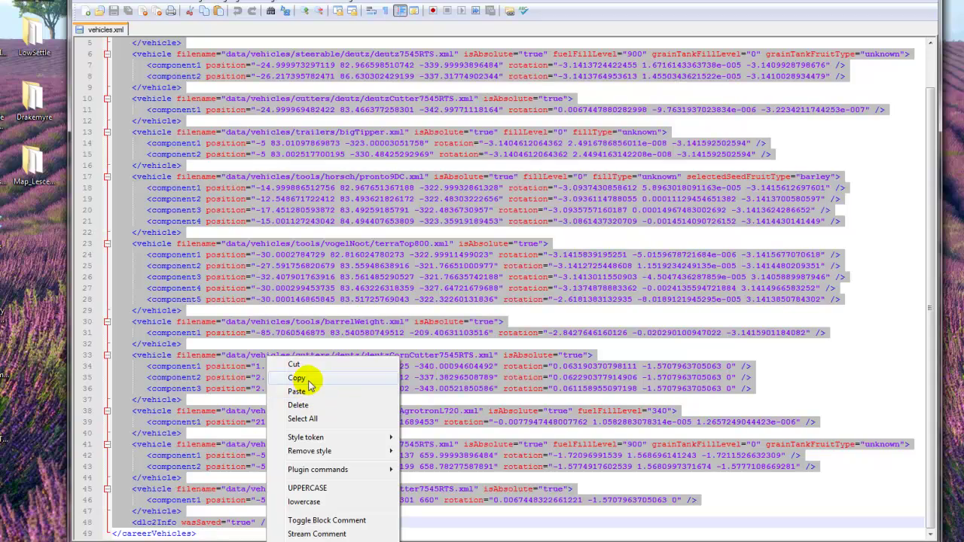
pyautogui.click(297, 378)
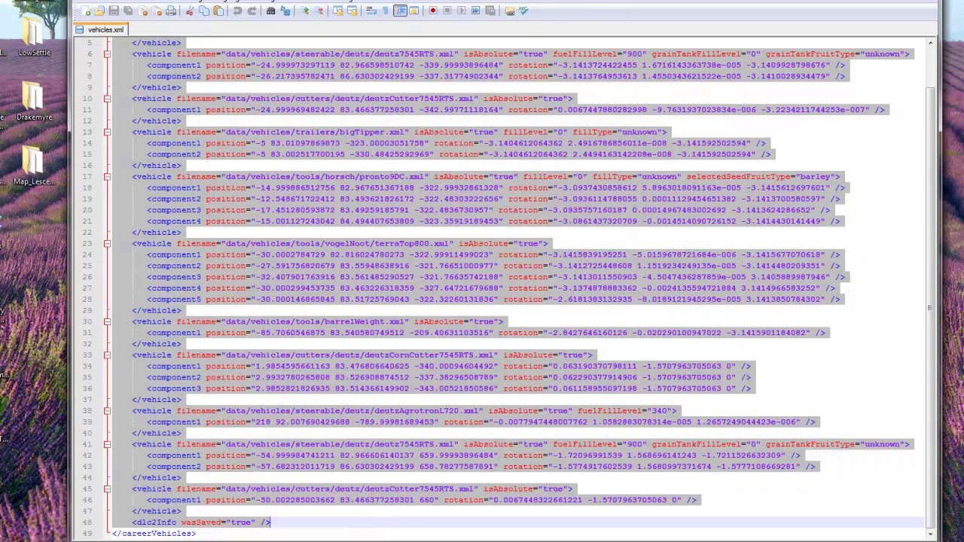
# Switch to the file explorer window and open the mynewmap folder inside the FarmingSimulator2011 mods folder
pyautogui.hotkey('alt', 'Tab')
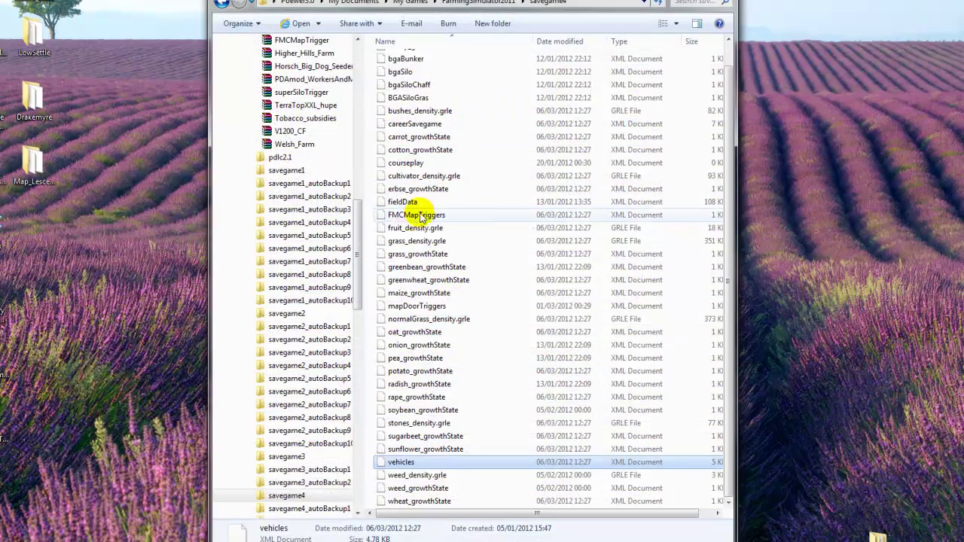
pyautogui.moveTo(362, 253); pyautogui.dragTo(351, 171)
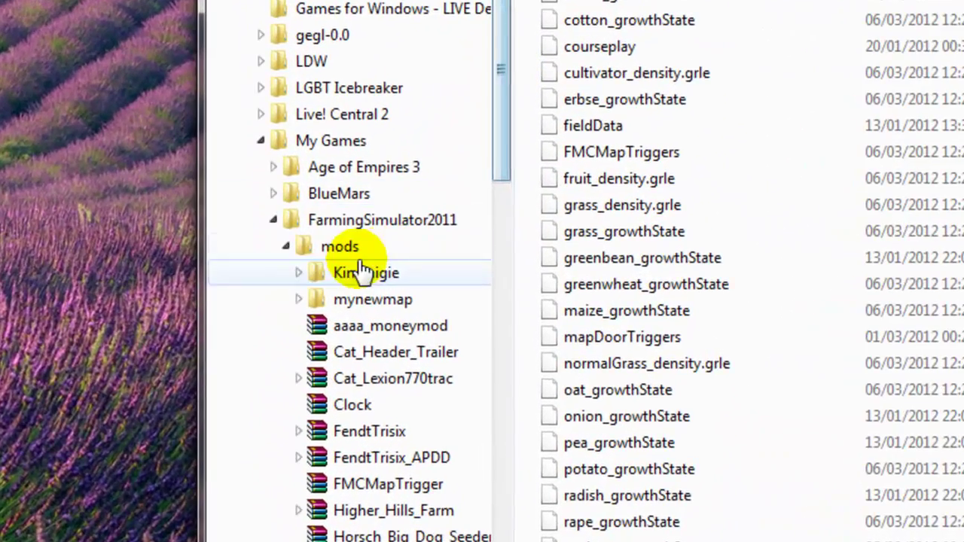
pyautogui.click(337, 248)
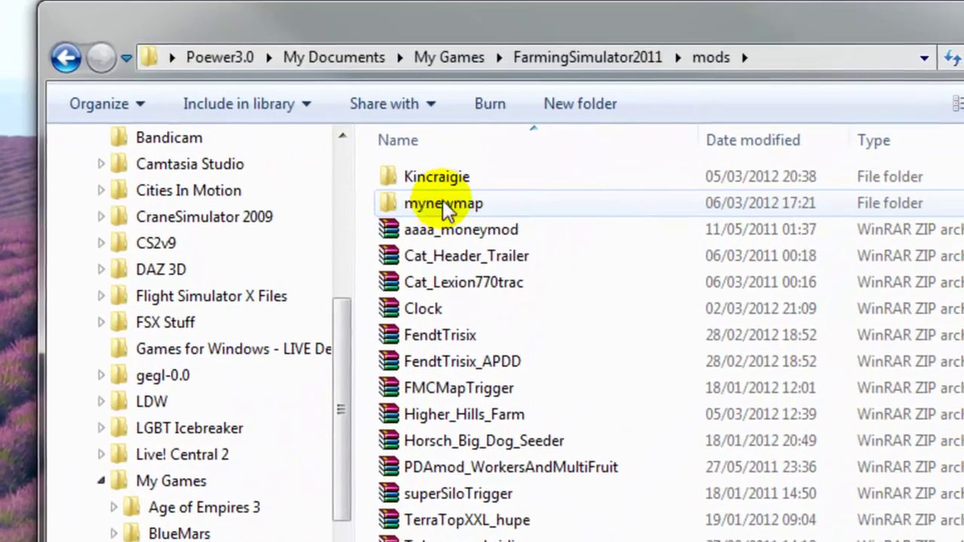
pyautogui.moveTo(412, 217)
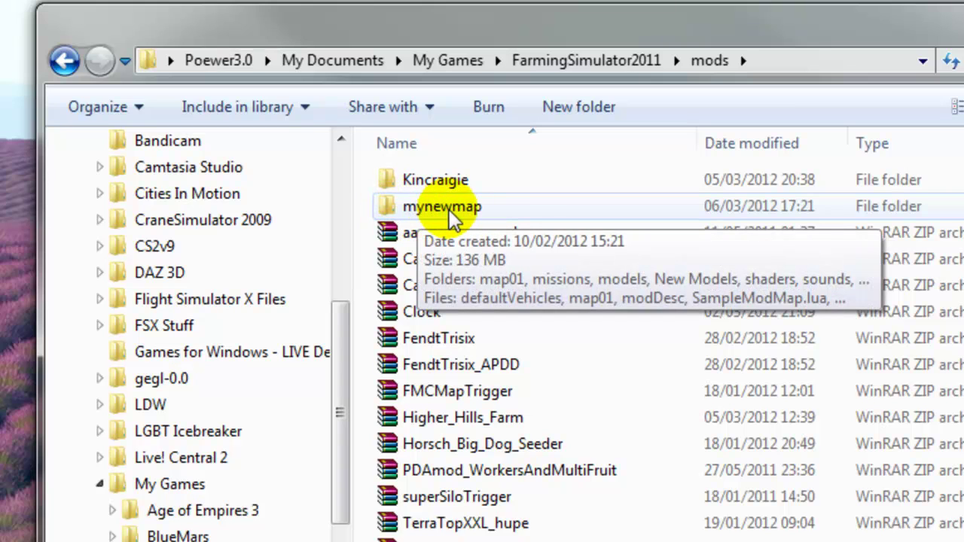
pyautogui.click(426, 210)
pyautogui.doubleClick(424, 209)
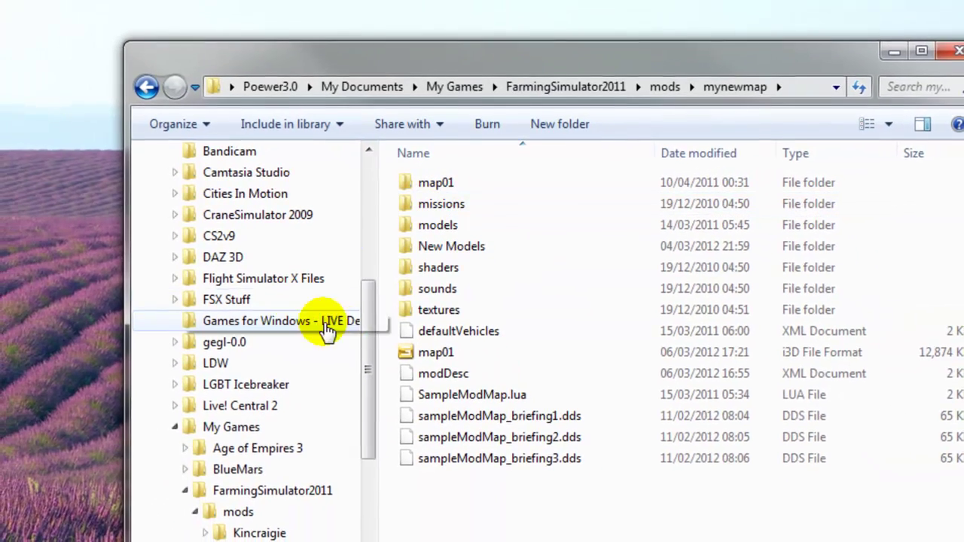
# Open the defaultVehicles XML file of mynewmap in Notepad++ for editing
pyautogui.click(449, 333)
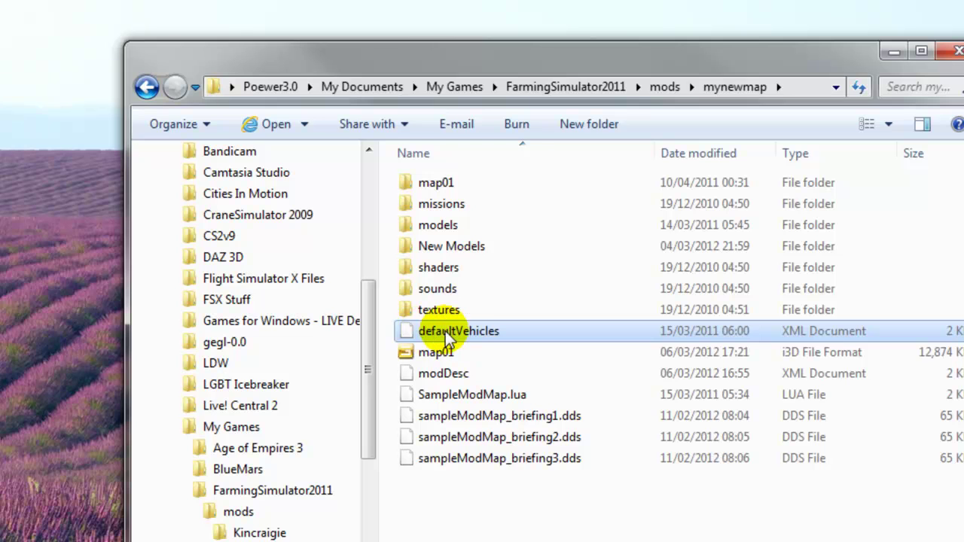
pyautogui.rightClick(446, 332)
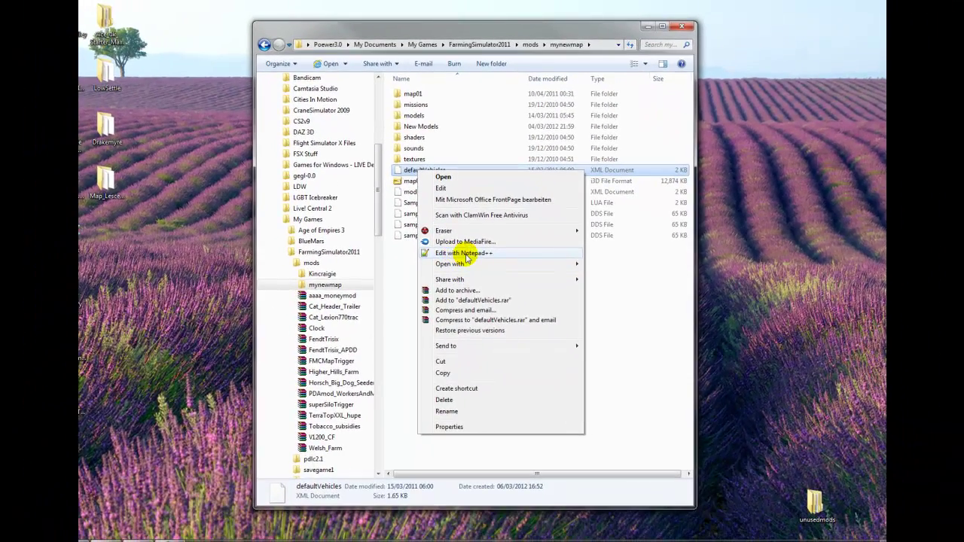
pyautogui.click(466, 254)
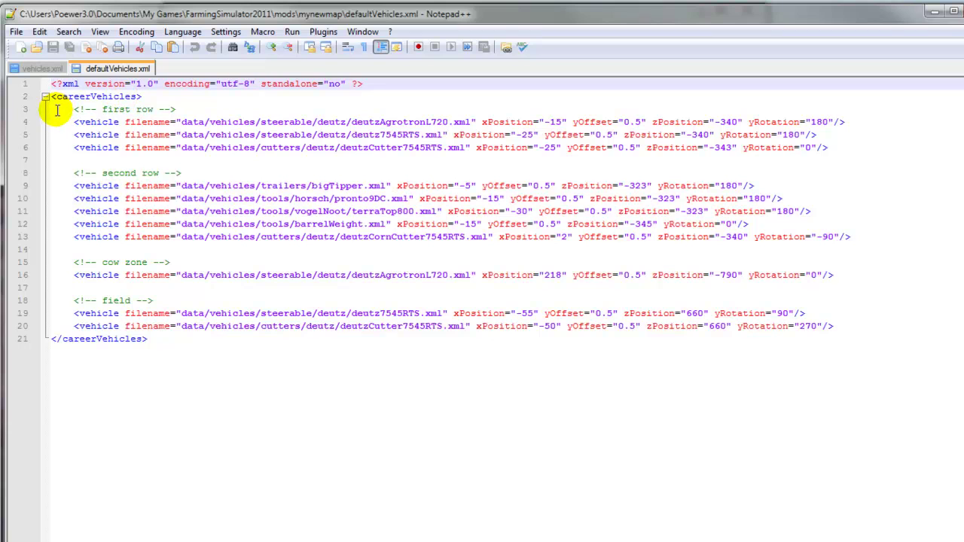
# Replace all entries between the careerVehicles tags in defaultVehicles.xml with the vehicle code copied from vehicles.xml
pyautogui.moveTo(53, 111); pyautogui.dragTo(838, 326)
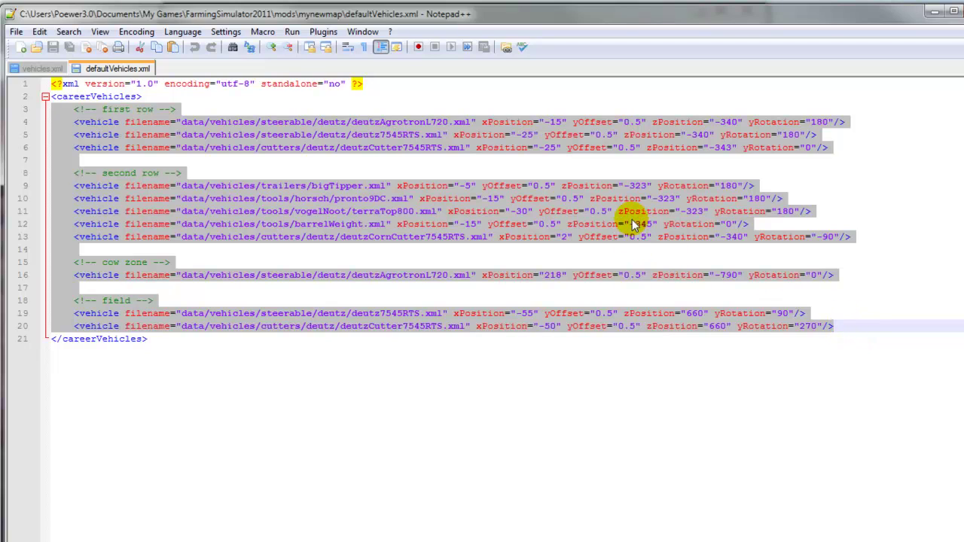
pyautogui.press('Delete')
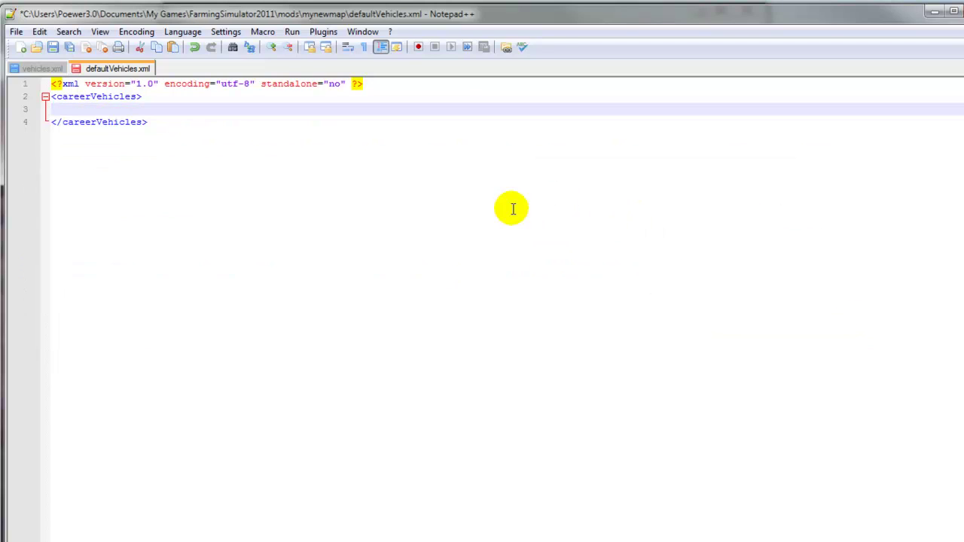
pyautogui.rightClick(54, 109)
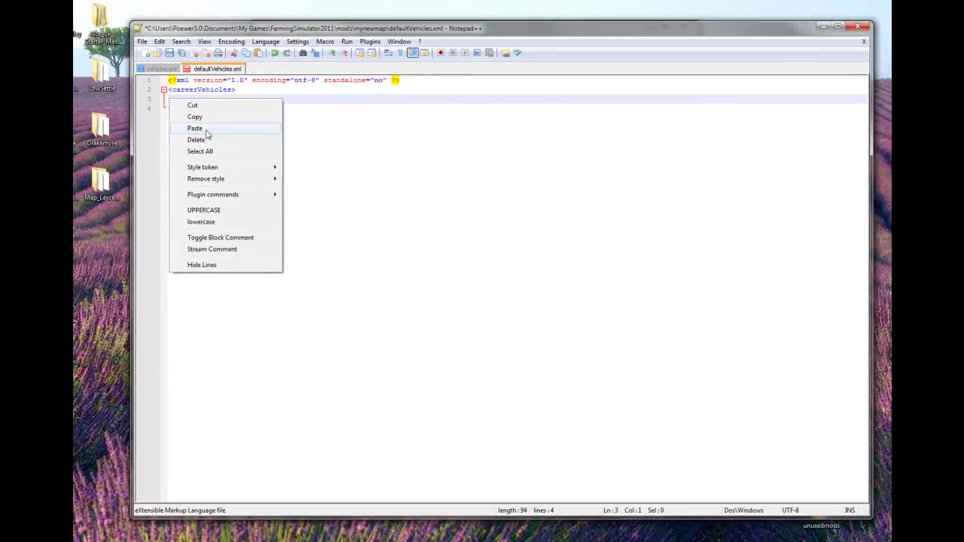
pyautogui.click(88, 148)
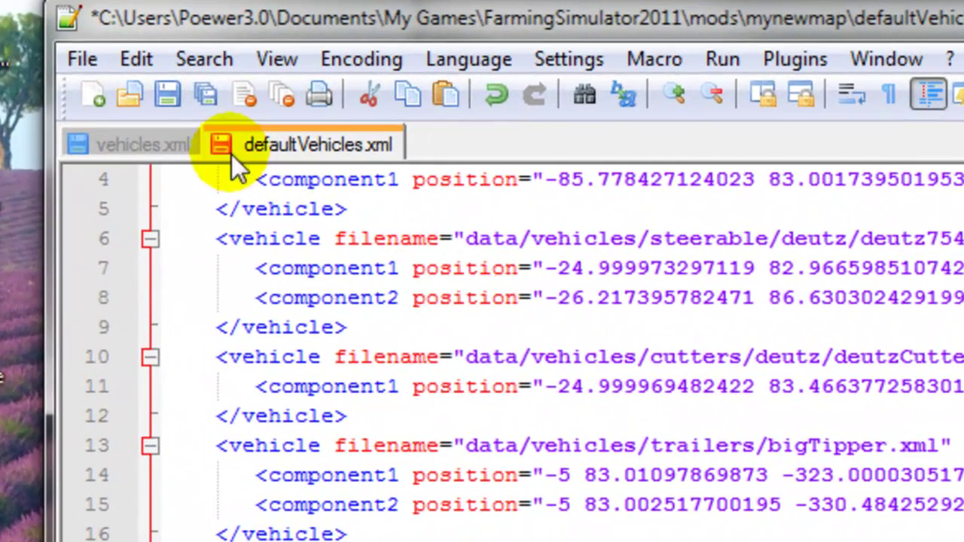
# Save defaultVehicles.xml and close Notepad++
pyautogui.click(84, 65)
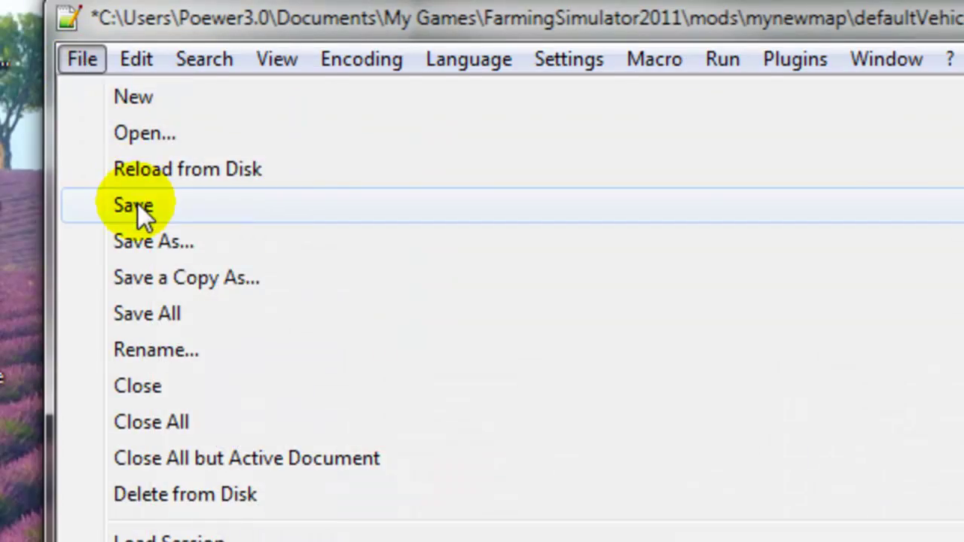
pyautogui.click(136, 204)
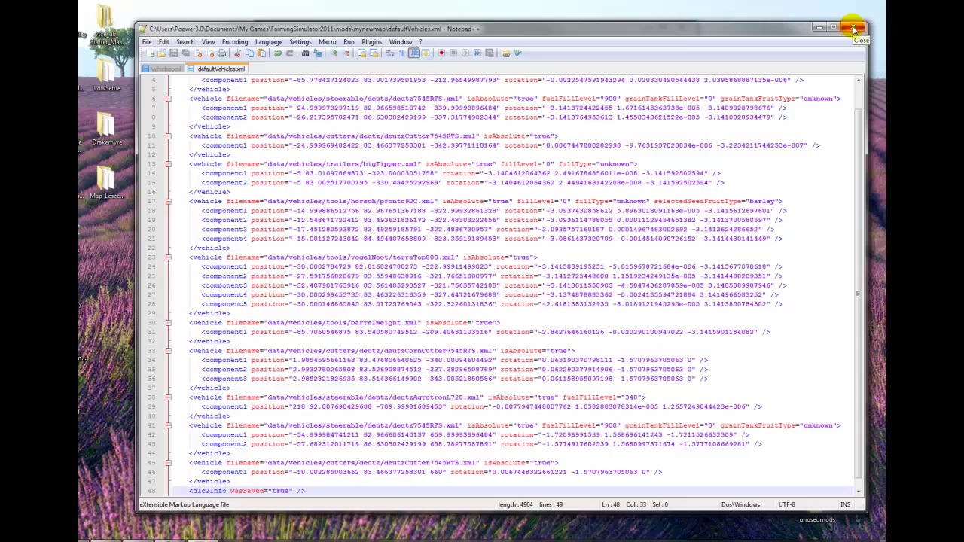
pyautogui.click(854, 28)
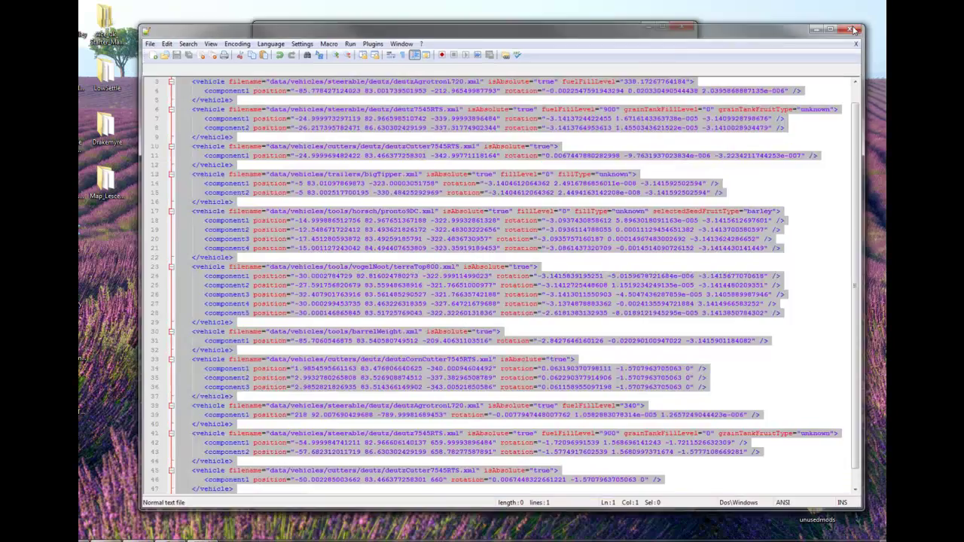
pyautogui.click(406, 182)
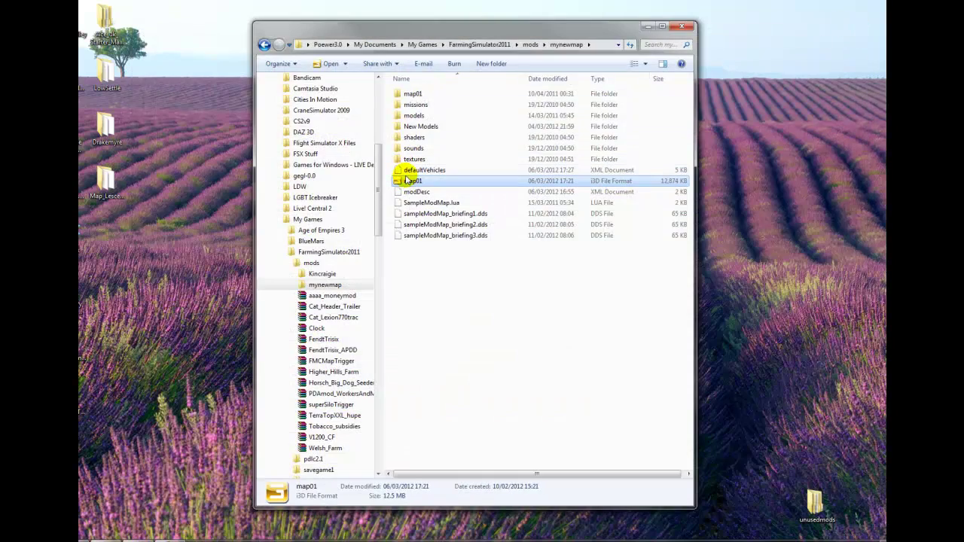
pyautogui.moveTo(426, 26); pyautogui.dragTo(377, 38)
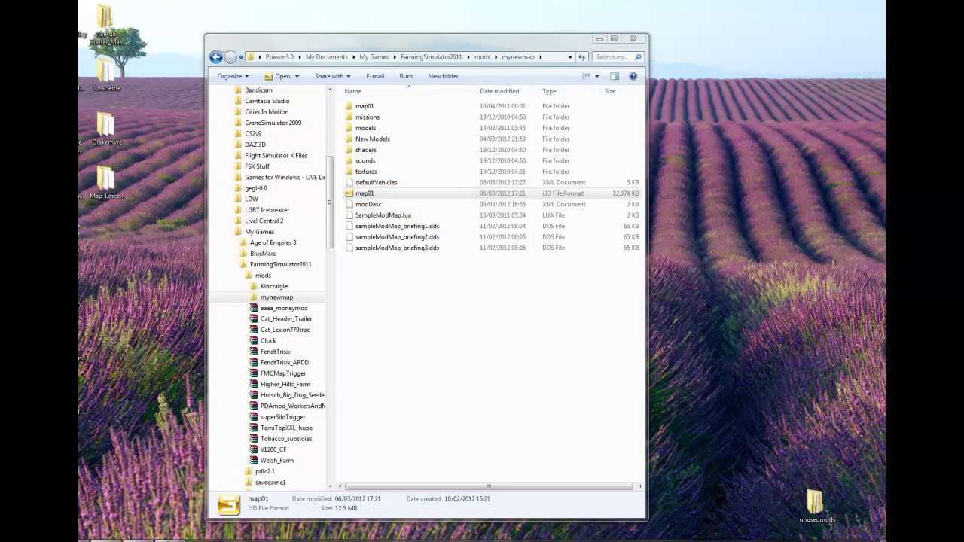
pyautogui.moveTo(136, 30); pyautogui.dragTo(377, 70)
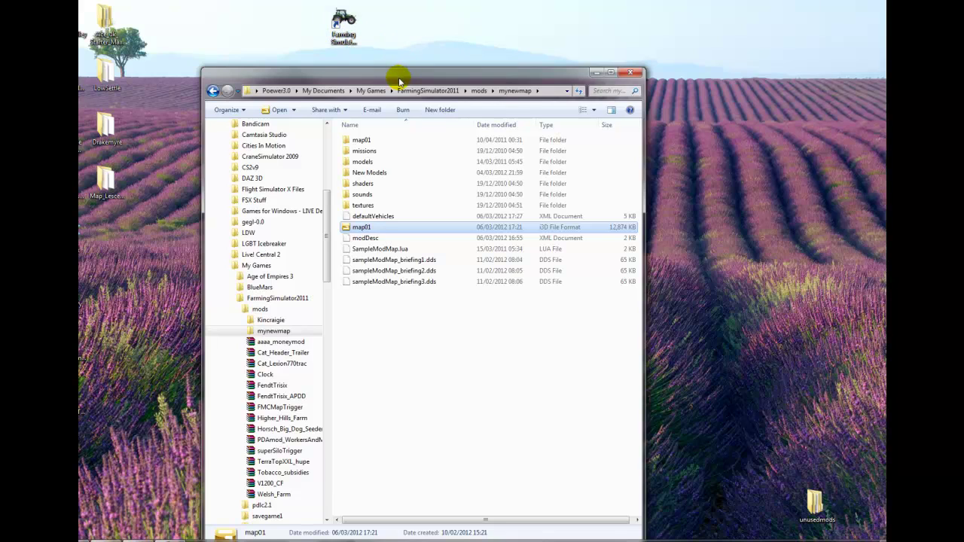
pyautogui.moveTo(399, 81); pyautogui.dragTo(394, 66)
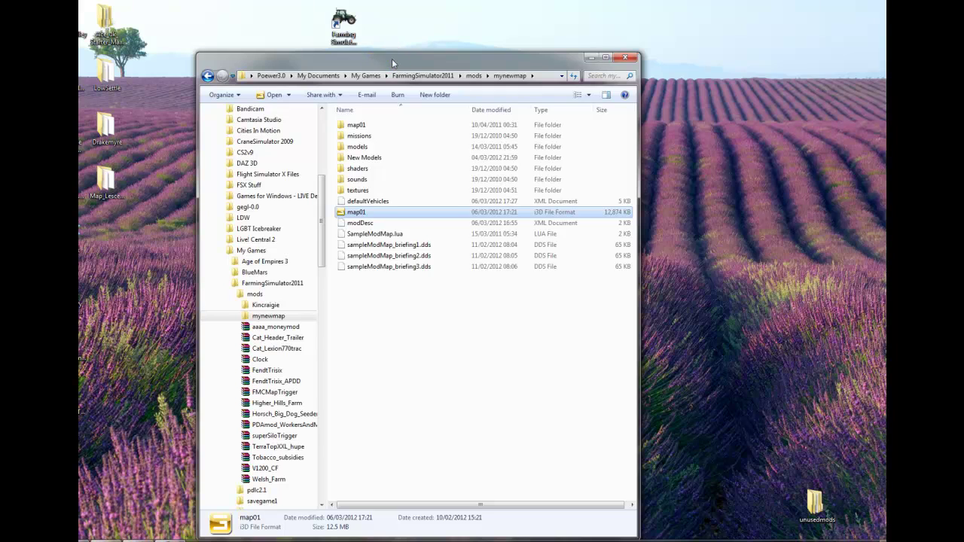
pyautogui.moveTo(391, 59); pyautogui.dragTo(394, 32)
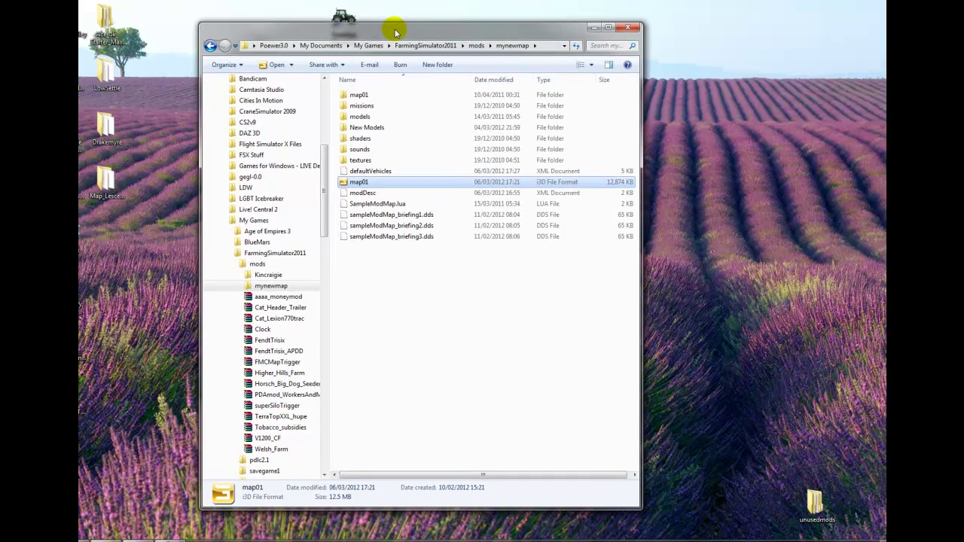